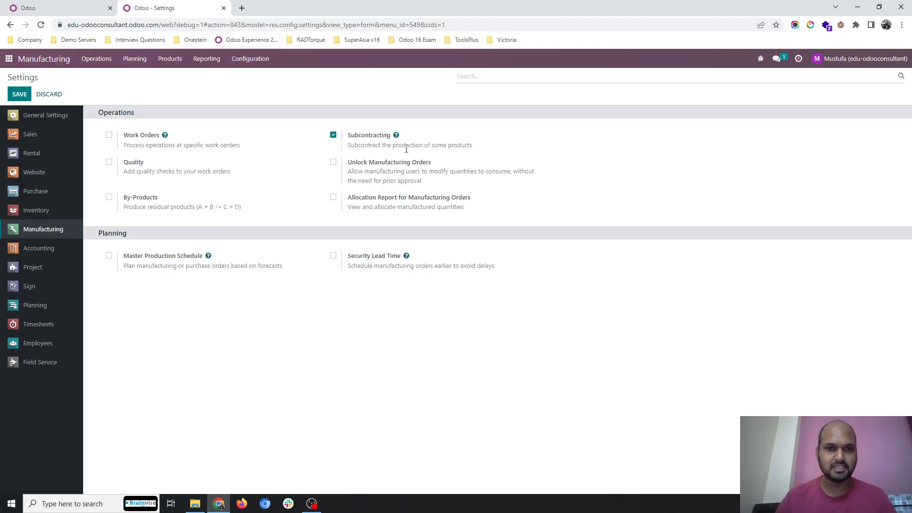
Step: Review the bills of materials of Desktop Computers and CPU Box, checking their BoM types and components
click(167, 59)
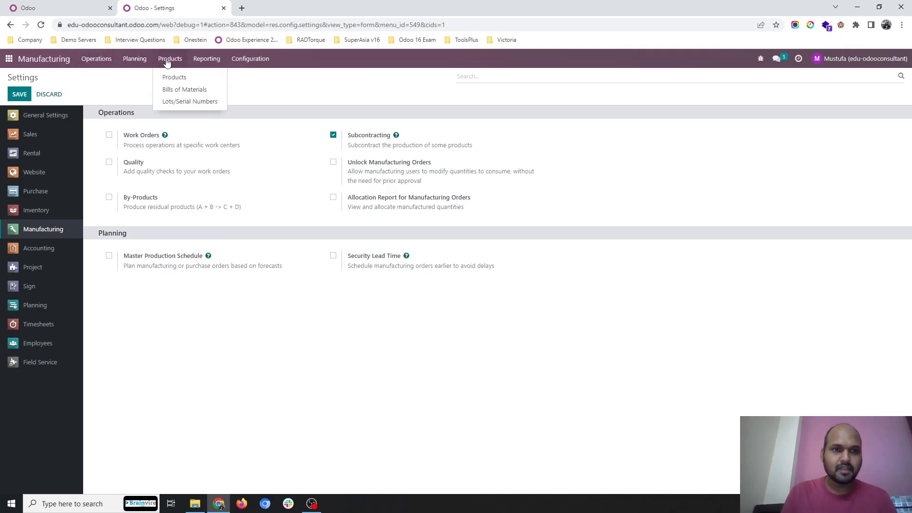
click(186, 89)
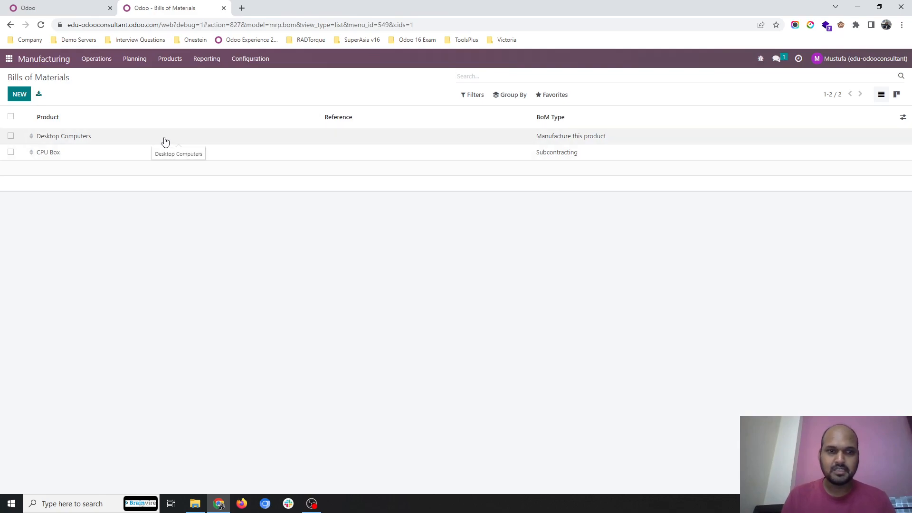
click(94, 141)
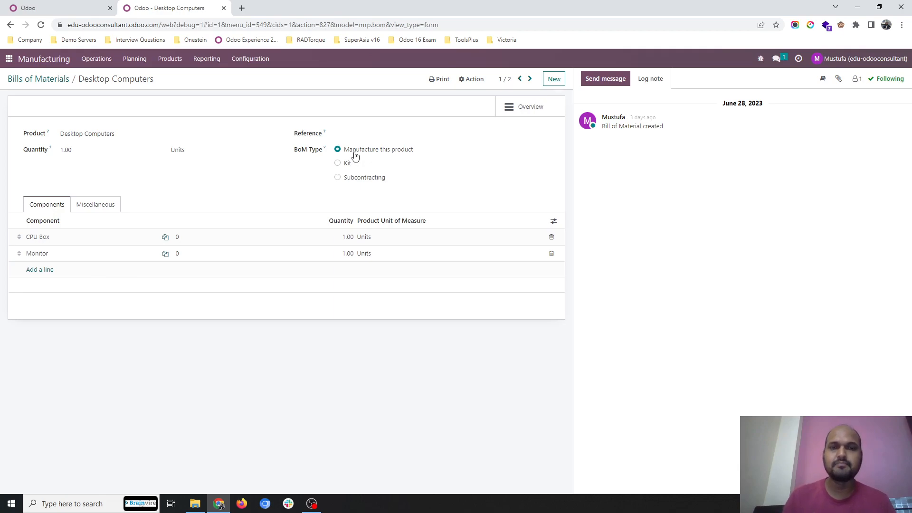
click(78, 236)
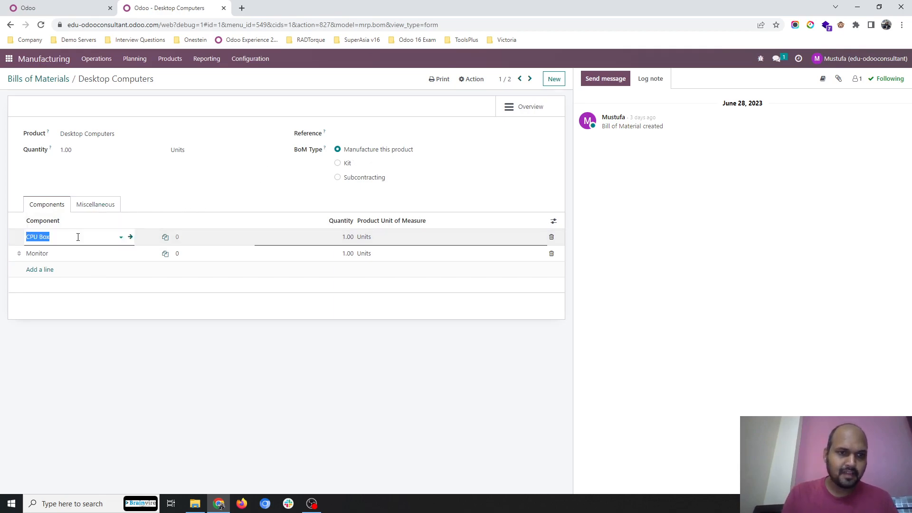
click(43, 79)
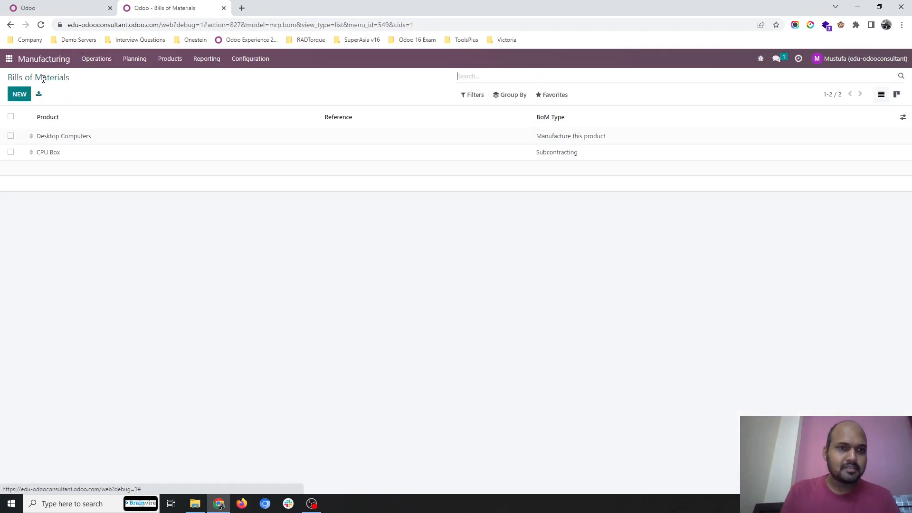
click(57, 152)
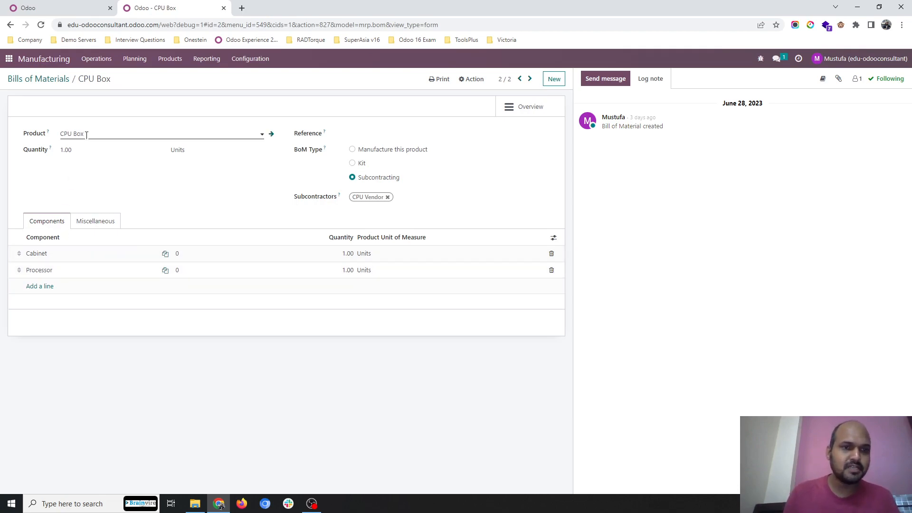
Step: Check the CPU Box product's inventory routes and its purchase vendor list
click(166, 59)
click(173, 75)
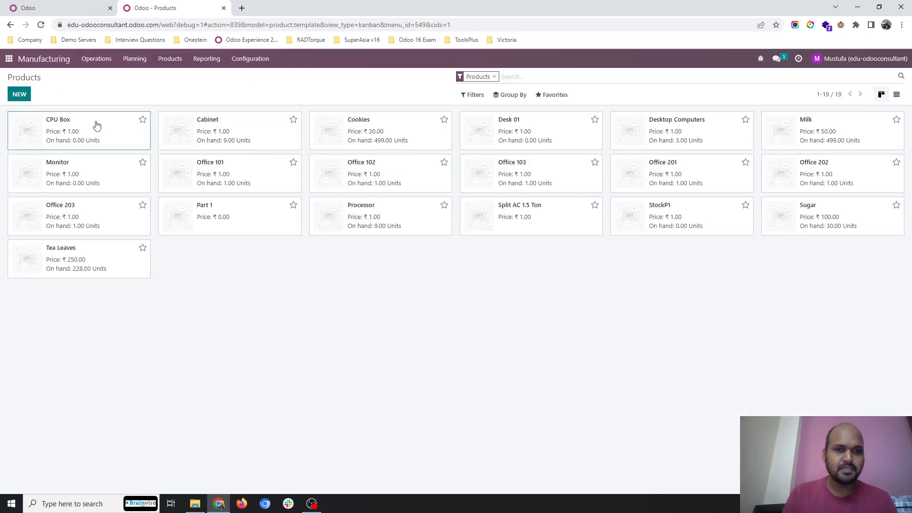
click(111, 138)
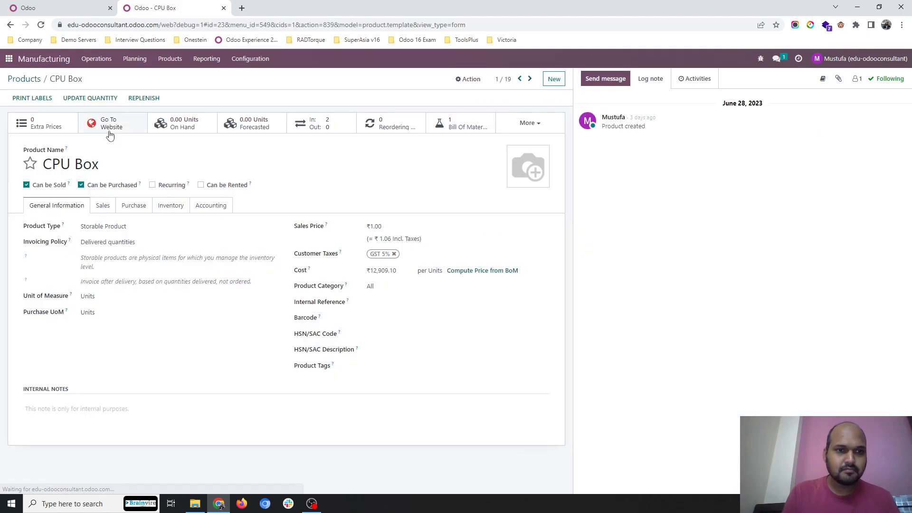
click(174, 207)
click(58, 262)
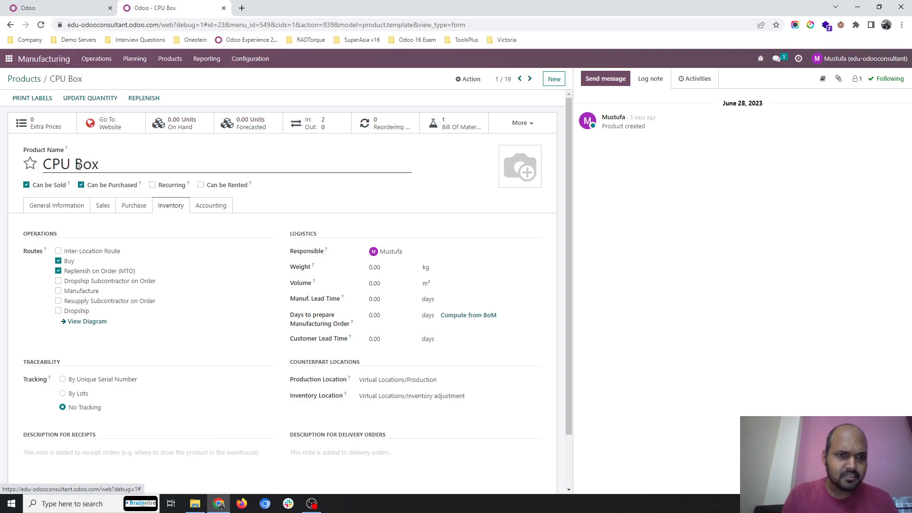
click(133, 209)
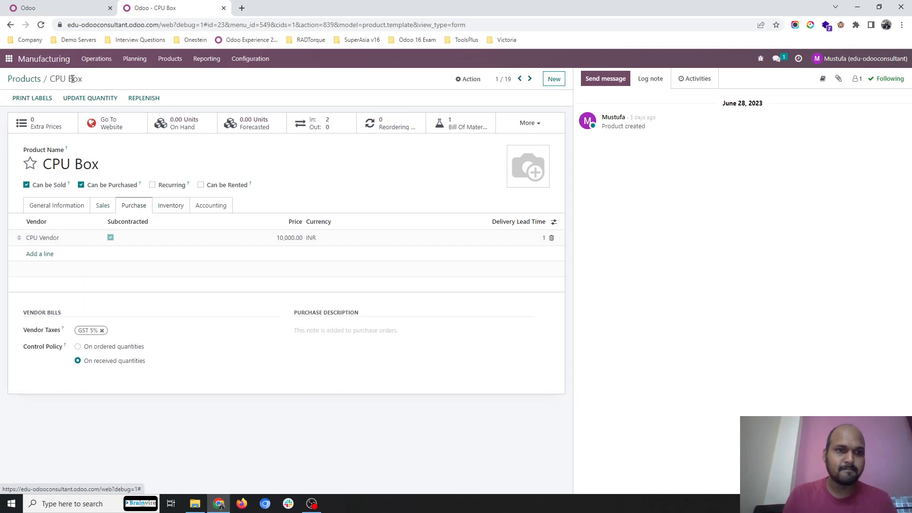
Step: Disable the Replenish on Order (MTO) and Buy routes on the Cabinet product and save it
click(40, 79)
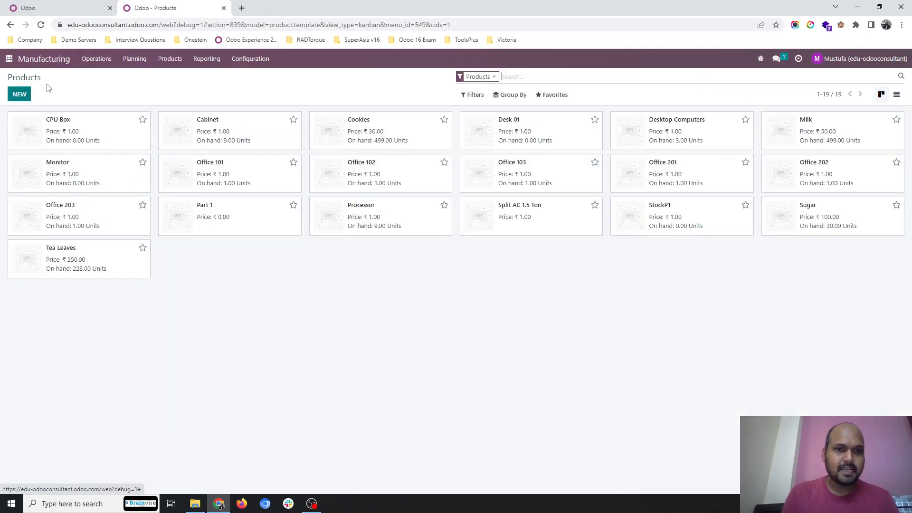
click(219, 139)
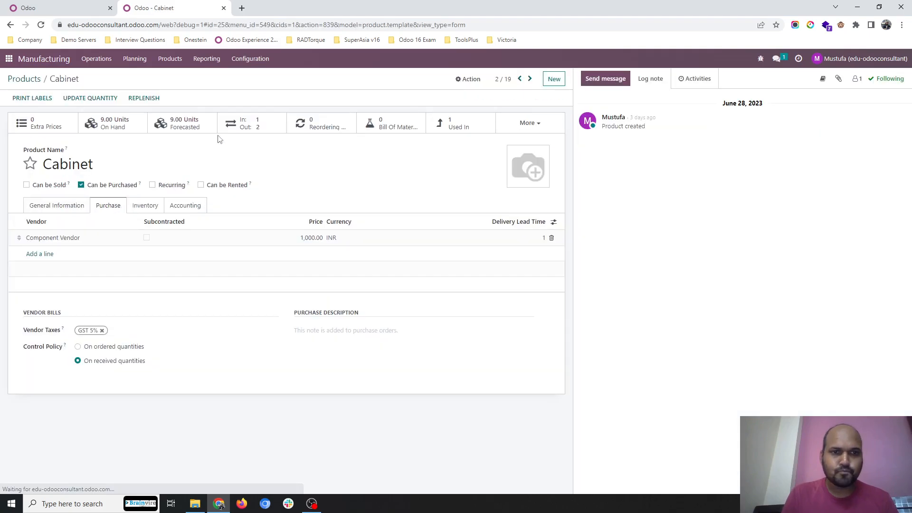
click(132, 207)
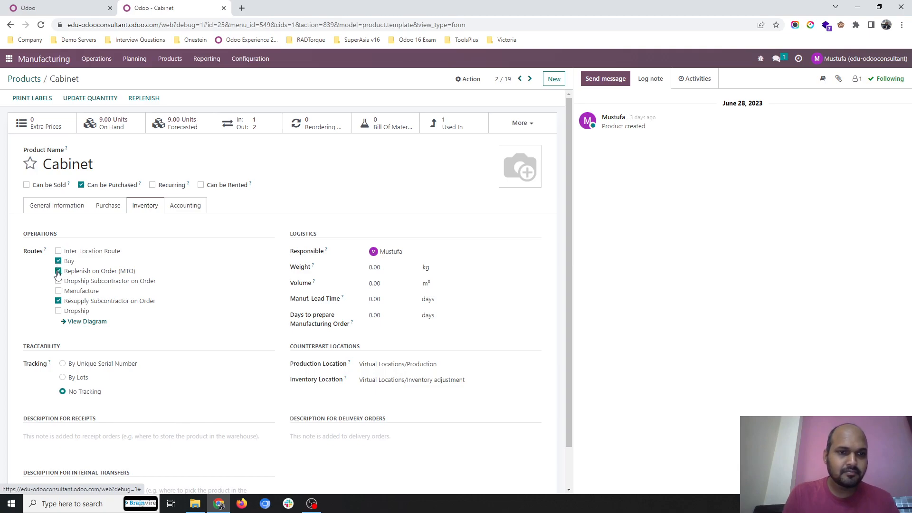
click(57, 272)
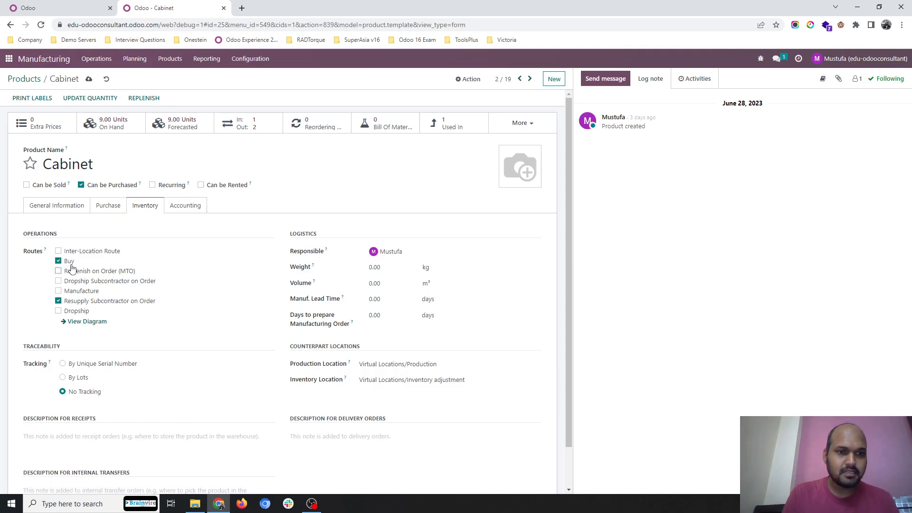
click(58, 262)
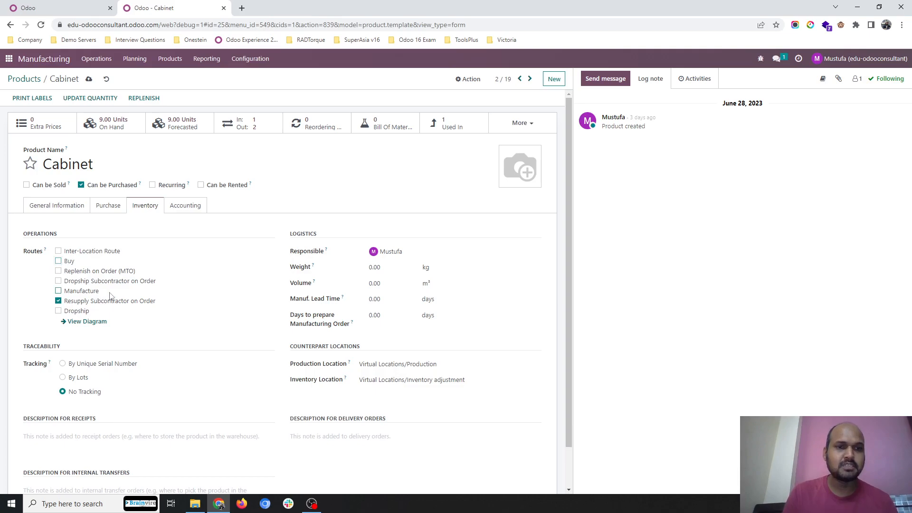
click(88, 79)
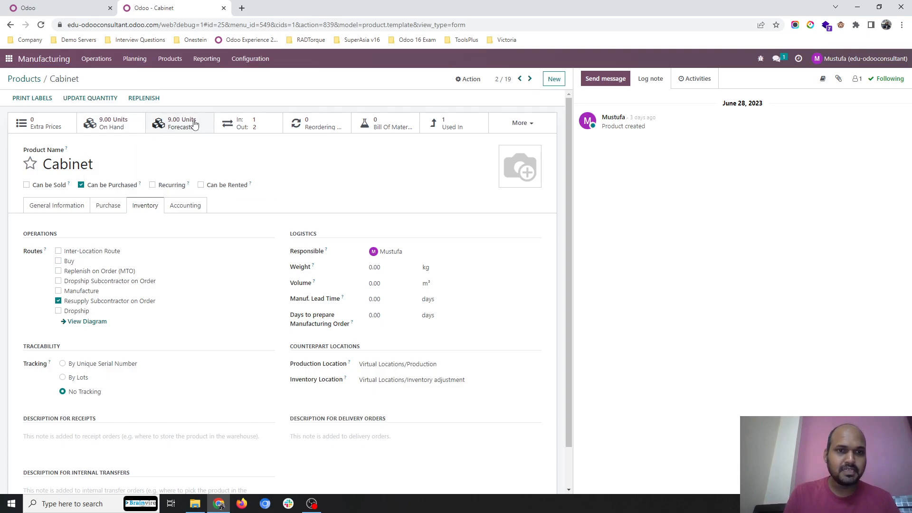
Step: Disable the Buy and Replenish on Order (MTO) routes on the Processor product, save it and check its vendor list
click(22, 78)
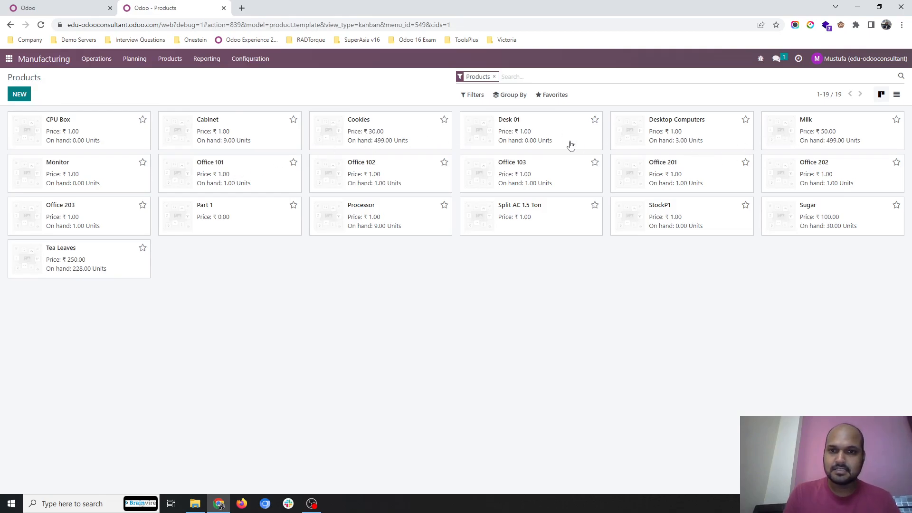
click(375, 210)
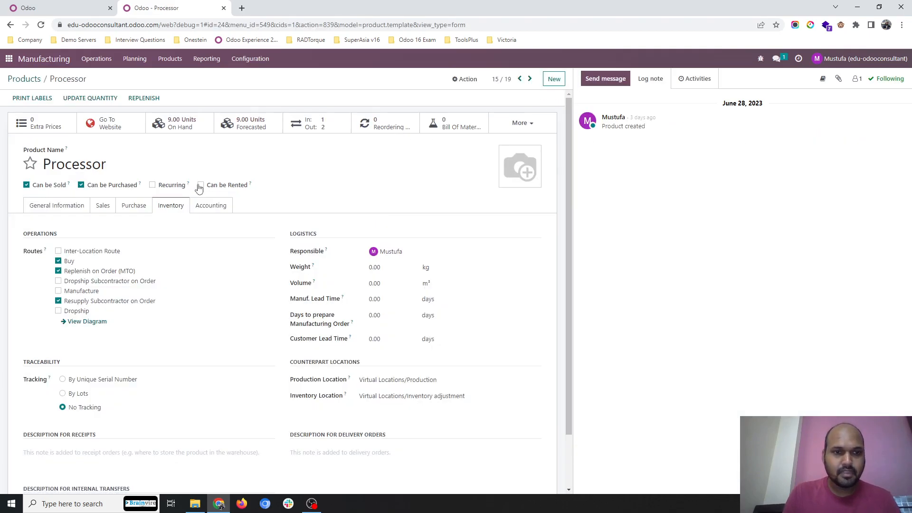
click(58, 271)
click(98, 80)
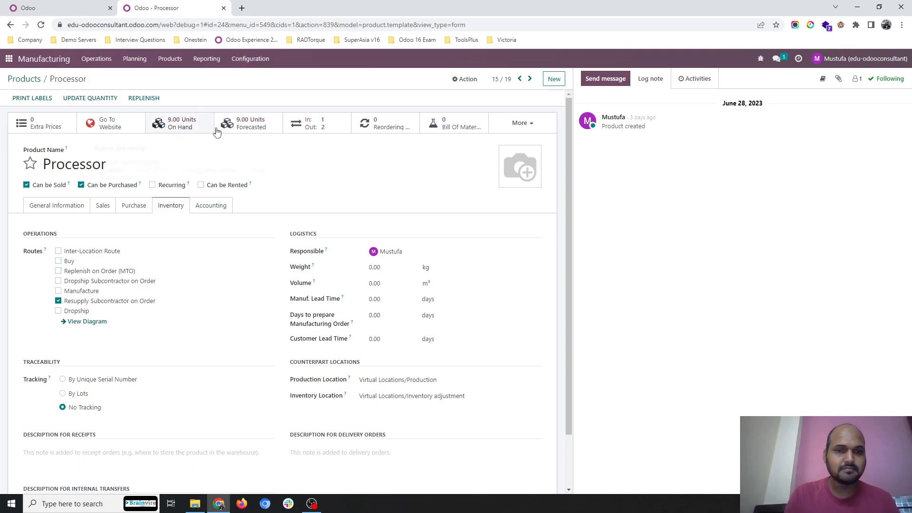
click(141, 208)
click(171, 206)
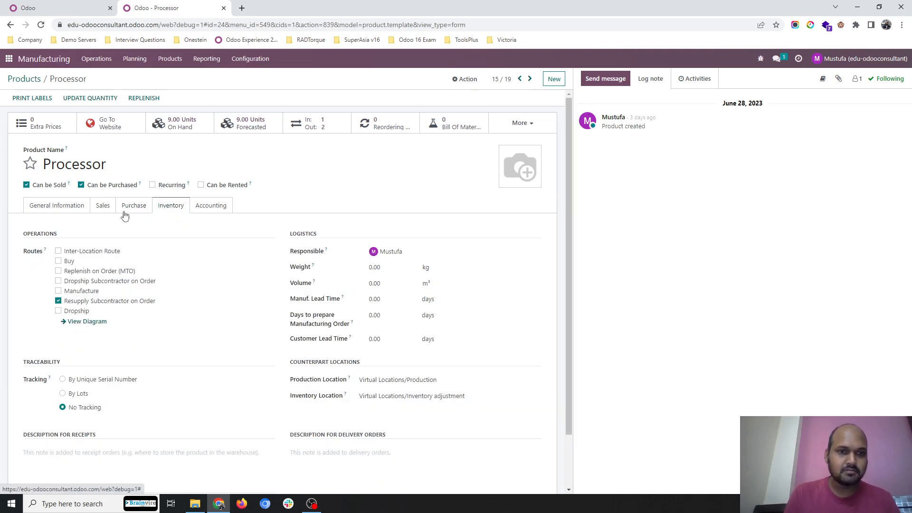
Step: Create a manufacturing order for Desktop Computers, save it and confirm it
click(106, 61)
click(115, 78)
click(20, 97)
text(desk)
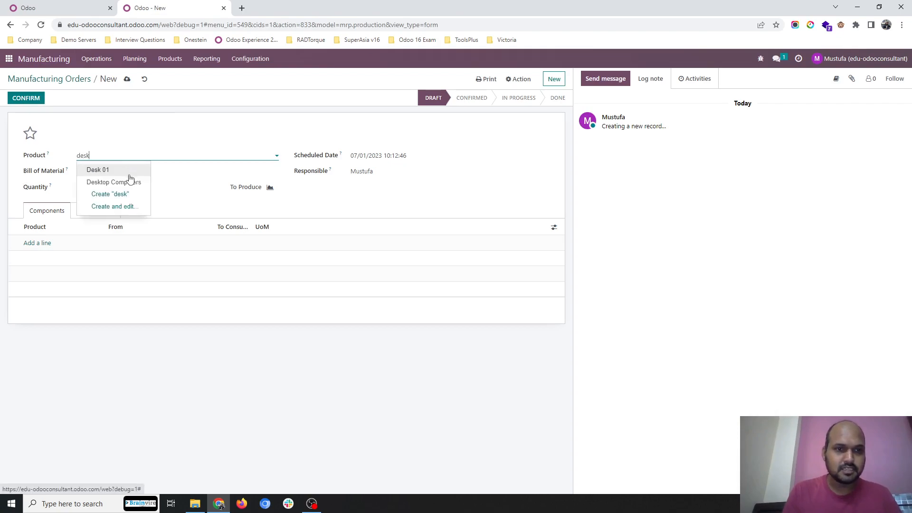
click(129, 181)
click(126, 79)
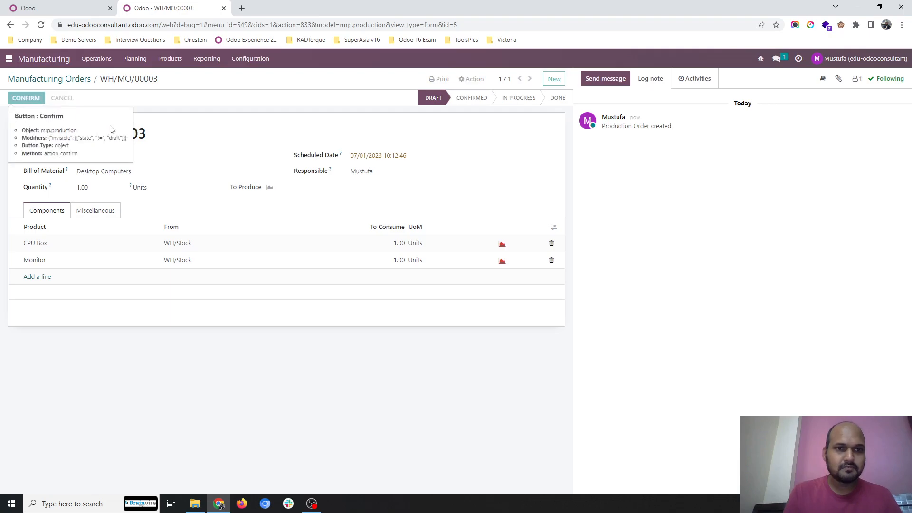
click(25, 98)
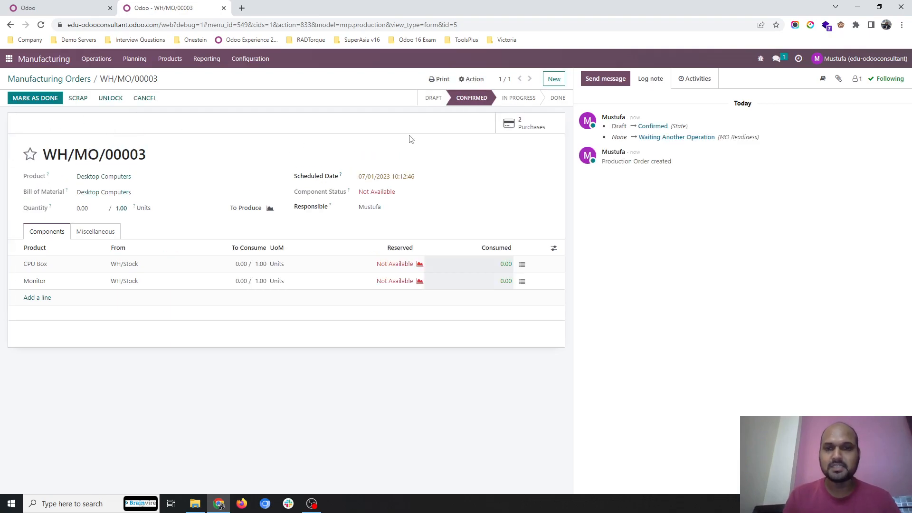
Step: Examine the Computer Vendor quotation generated from the manufacturing order and the Monitor product's inventory routes
click(531, 127)
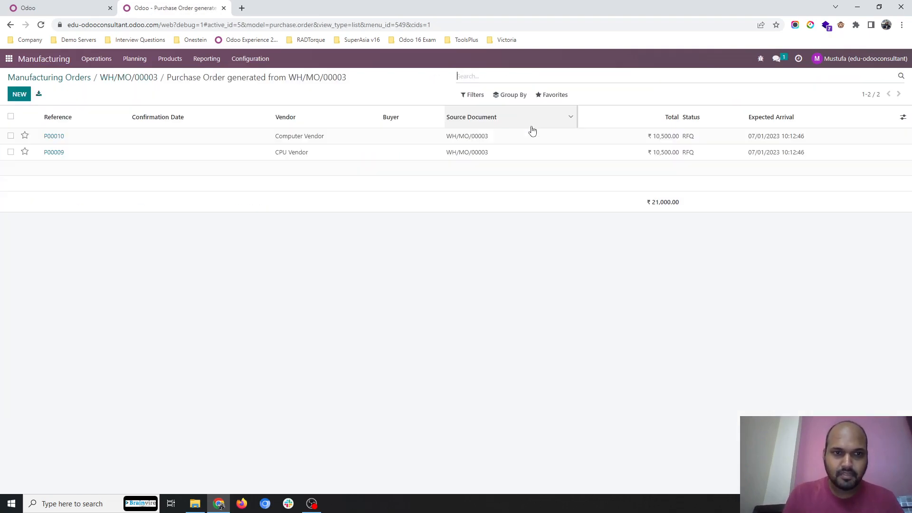
click(310, 137)
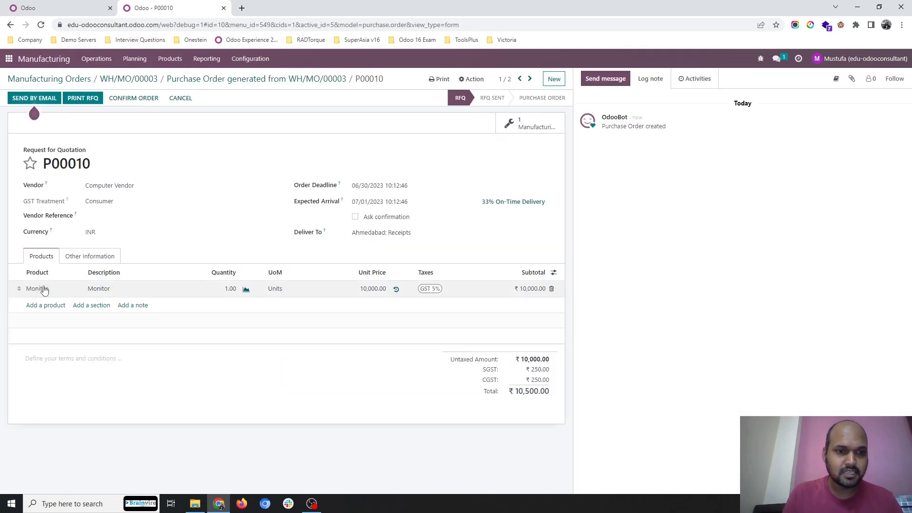
click(164, 65)
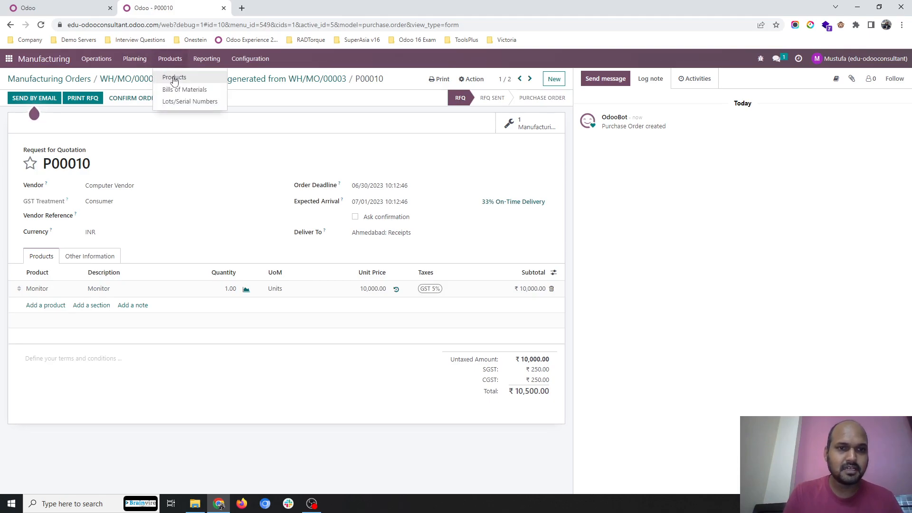
click(174, 78)
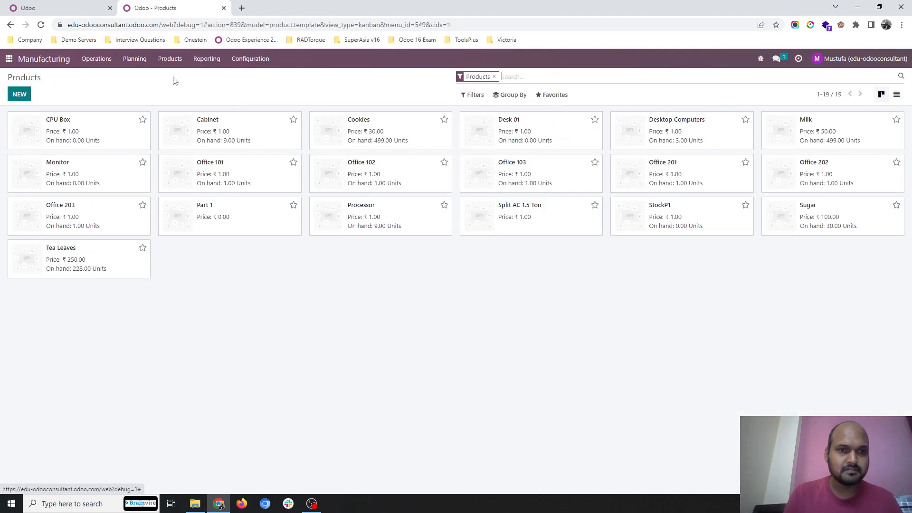
click(119, 163)
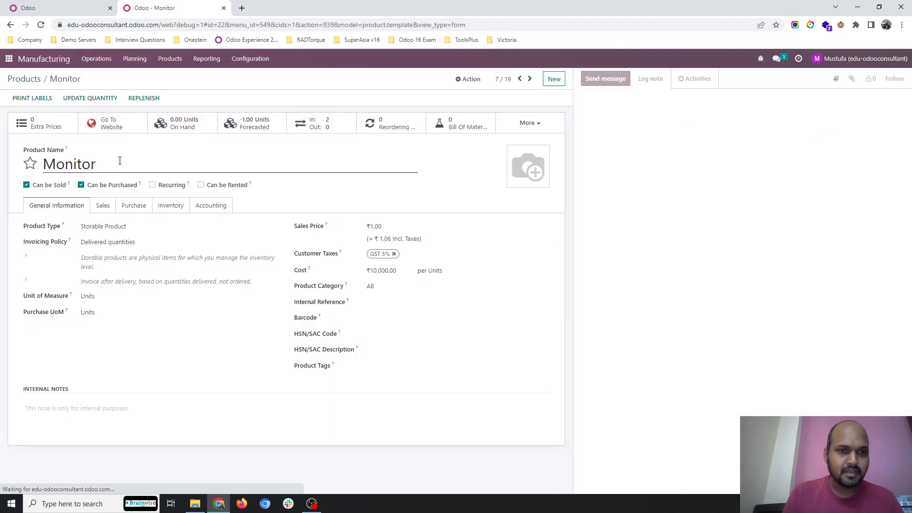
click(171, 206)
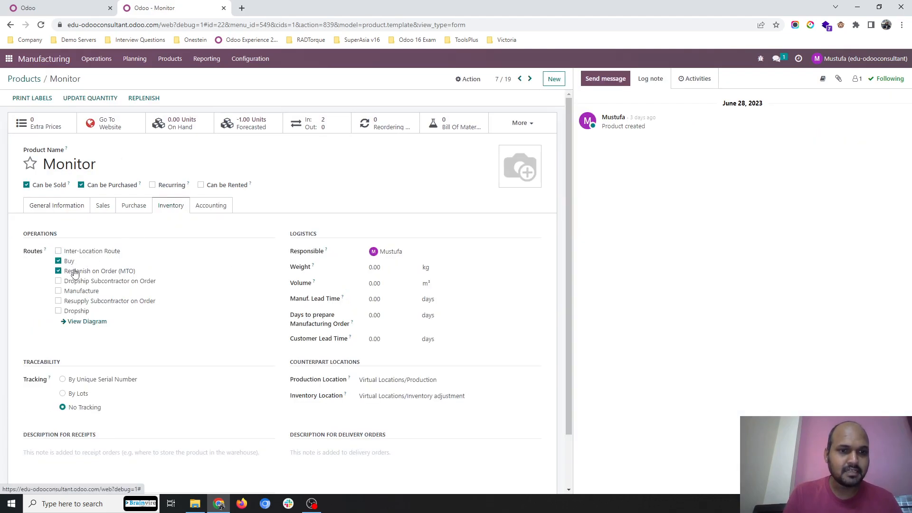
click(23, 79)
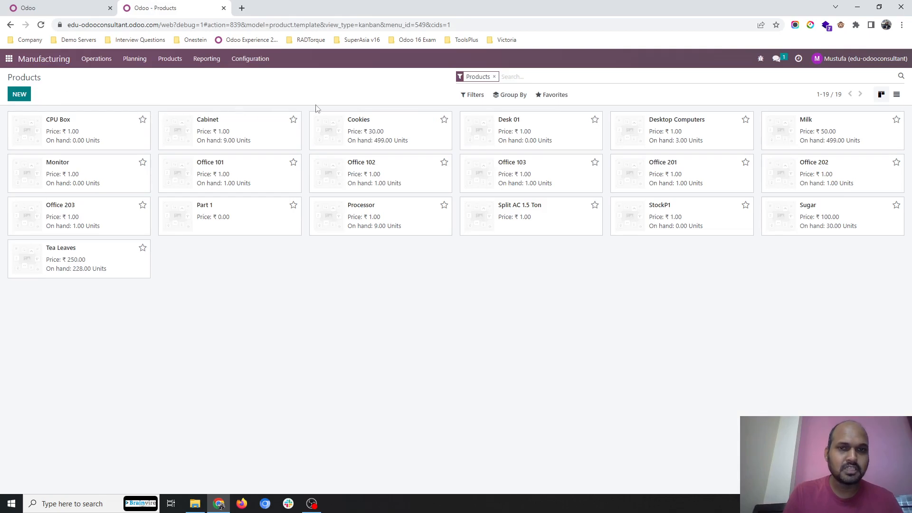
click(135, 64)
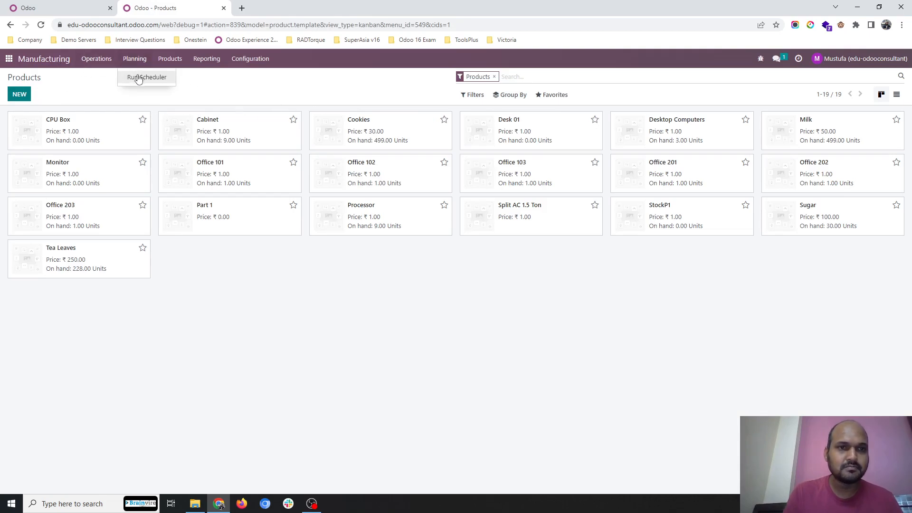
click(125, 72)
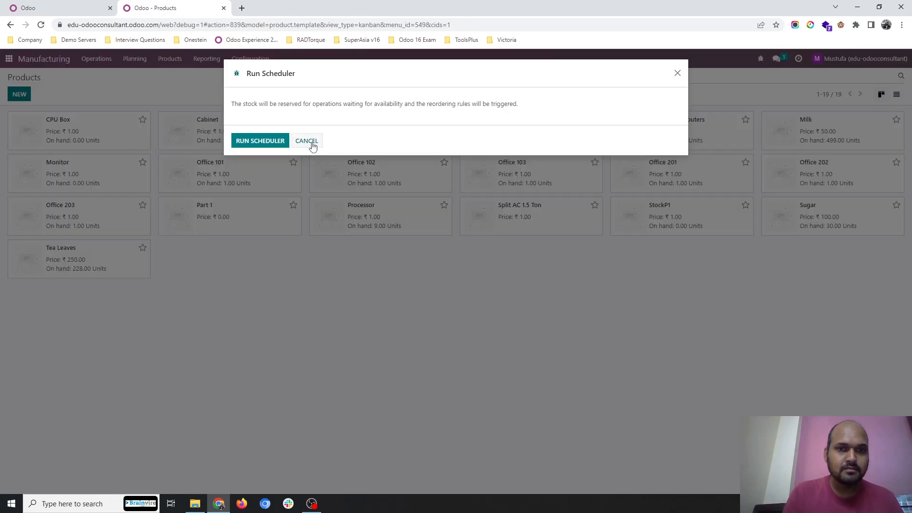
click(308, 140)
Step: Reopen the Desktop Computers manufacturing order and display the purchase orders generated from it
click(98, 65)
click(114, 77)
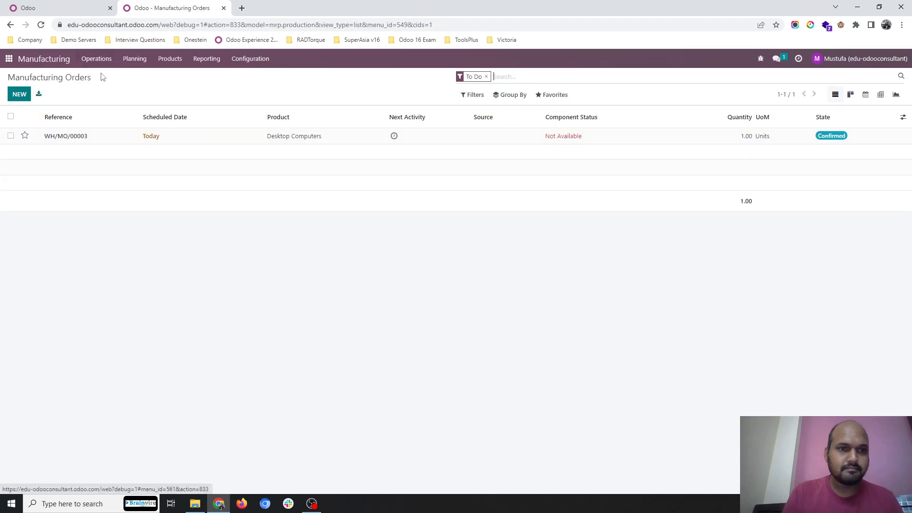
click(134, 143)
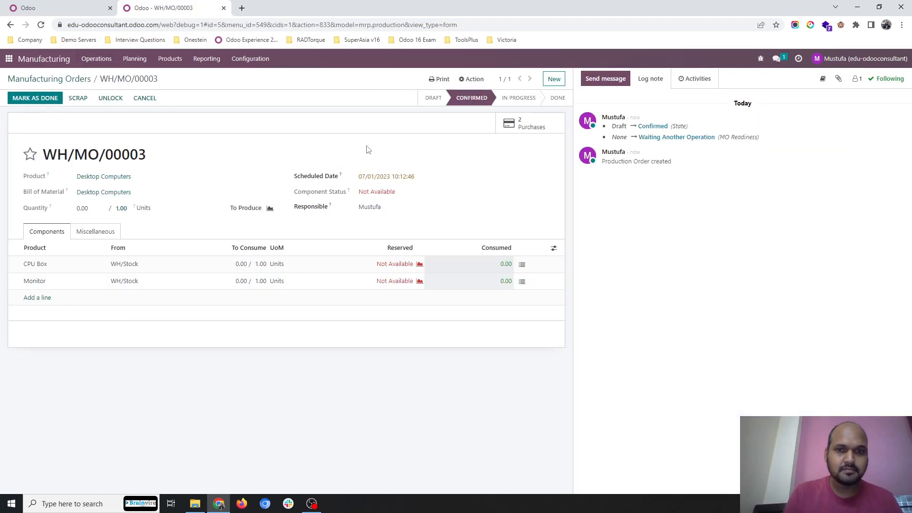
click(528, 124)
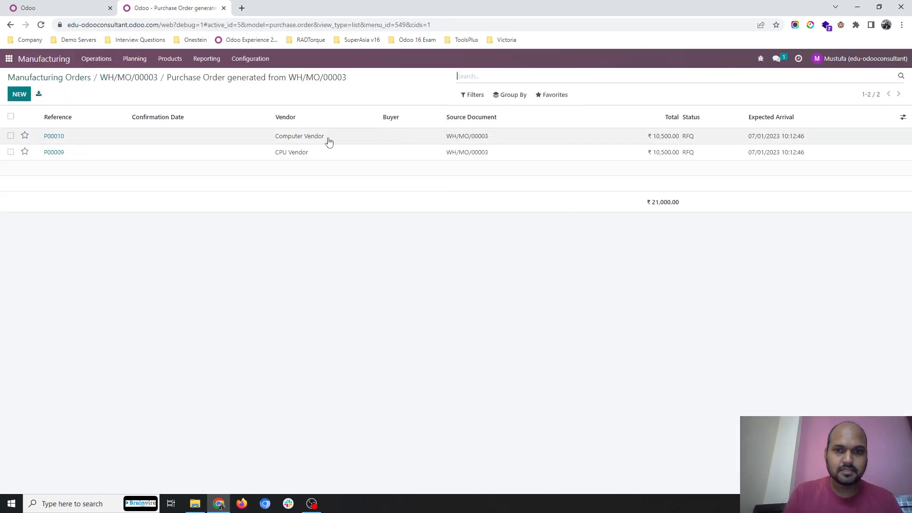
Step: Confirm the Computer Vendor purchase order for the Monitor, set its receipt quantities as ready and validate the receipt
click(201, 138)
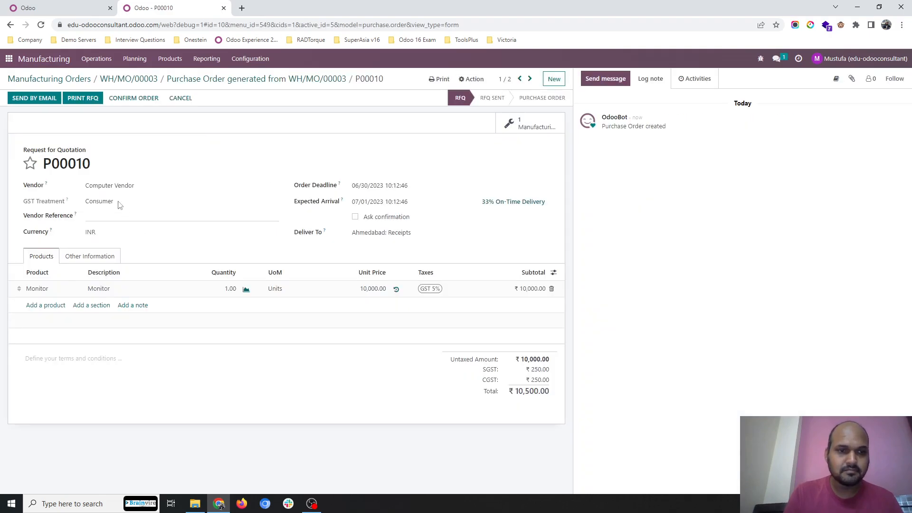
click(133, 99)
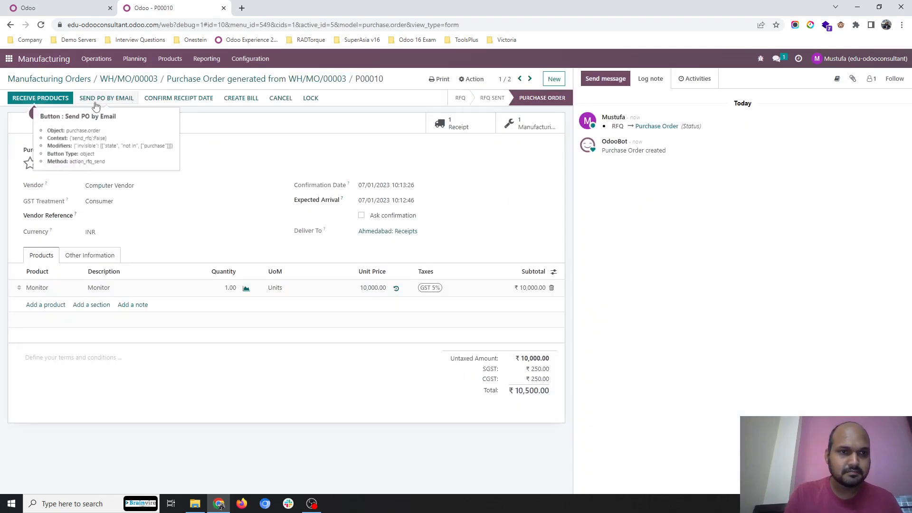
click(53, 100)
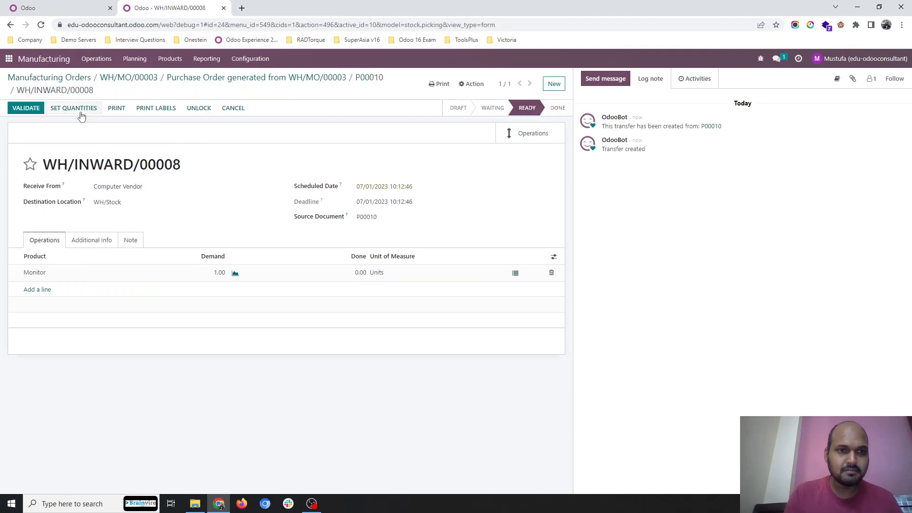
click(26, 111)
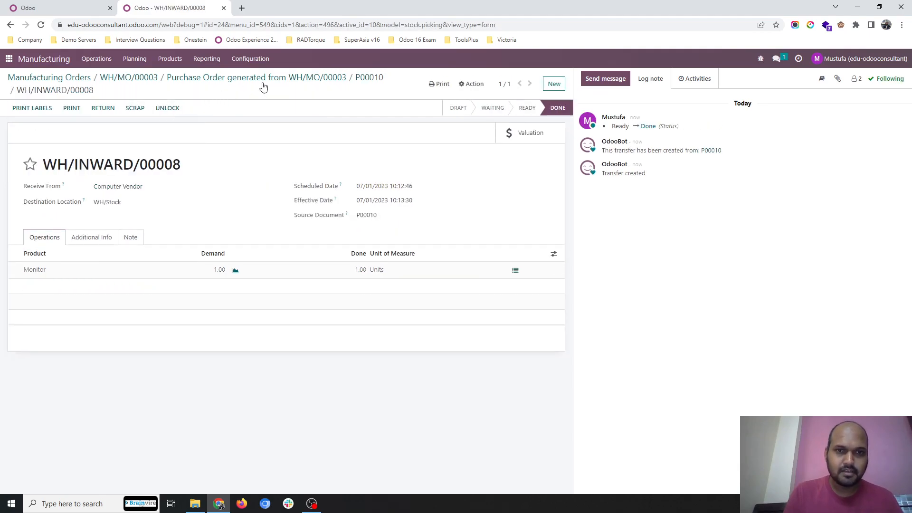
Step: Confirm the CPU Vendor purchase order for the CPU Box and validate its resupply transfer of Cabinet and Processor with quantities set
click(336, 80)
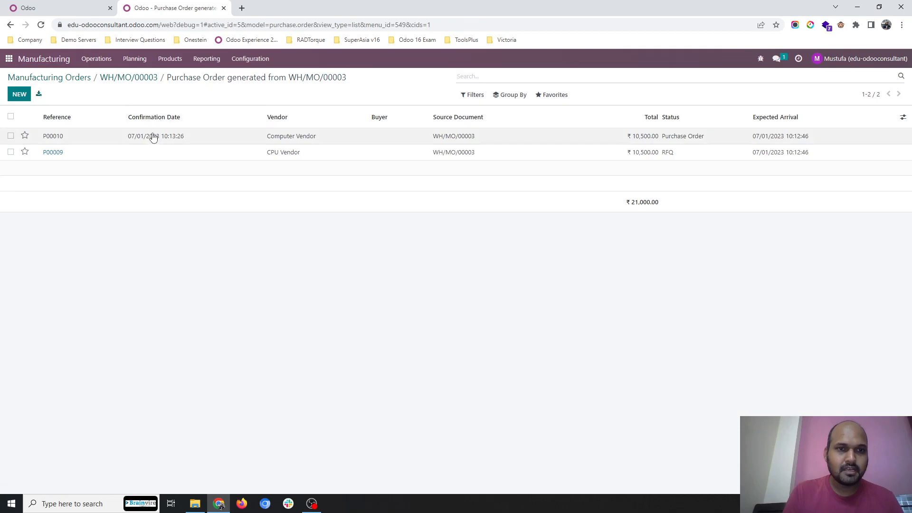
click(176, 152)
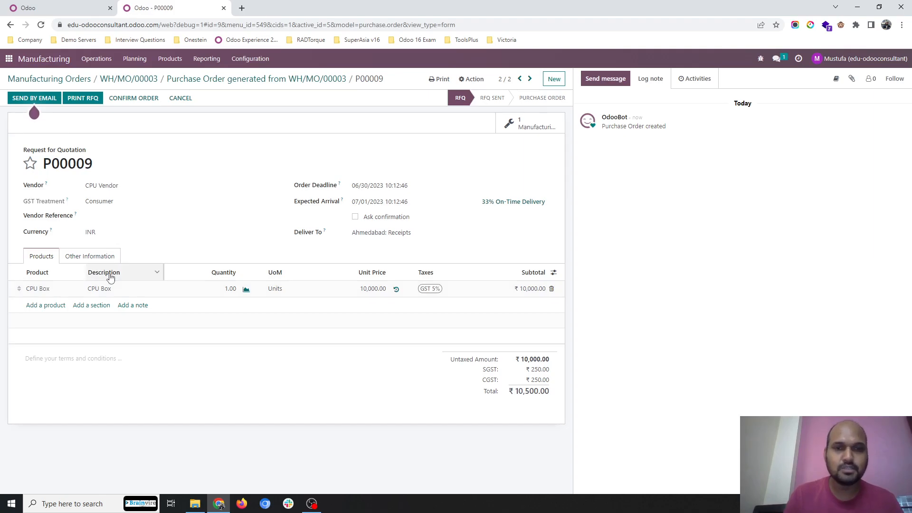
click(133, 102)
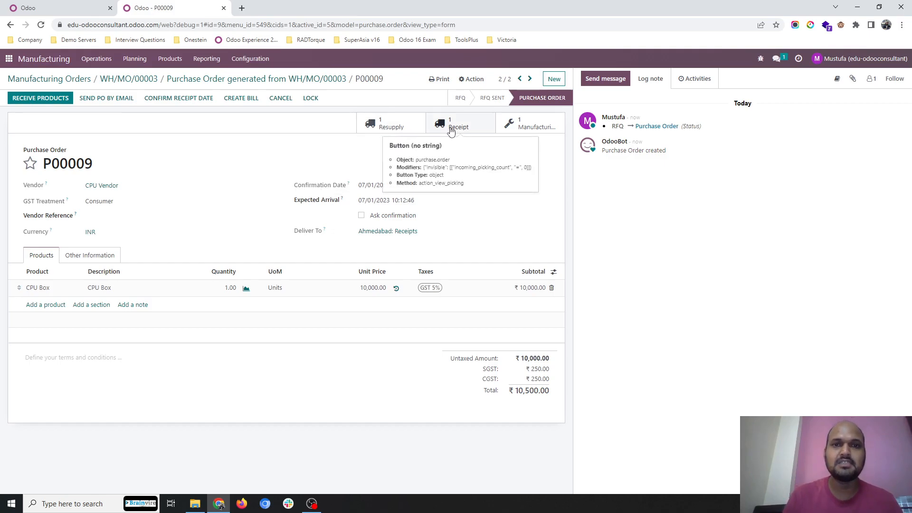
click(407, 127)
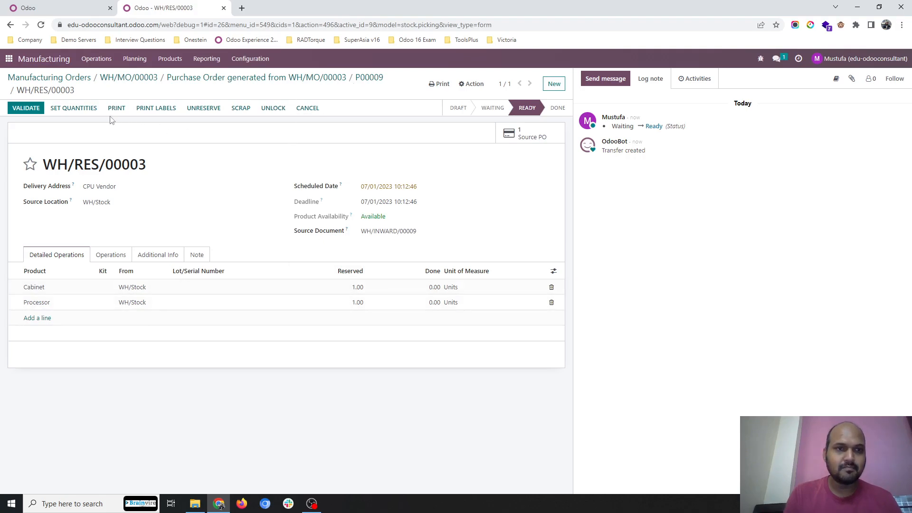
click(86, 108)
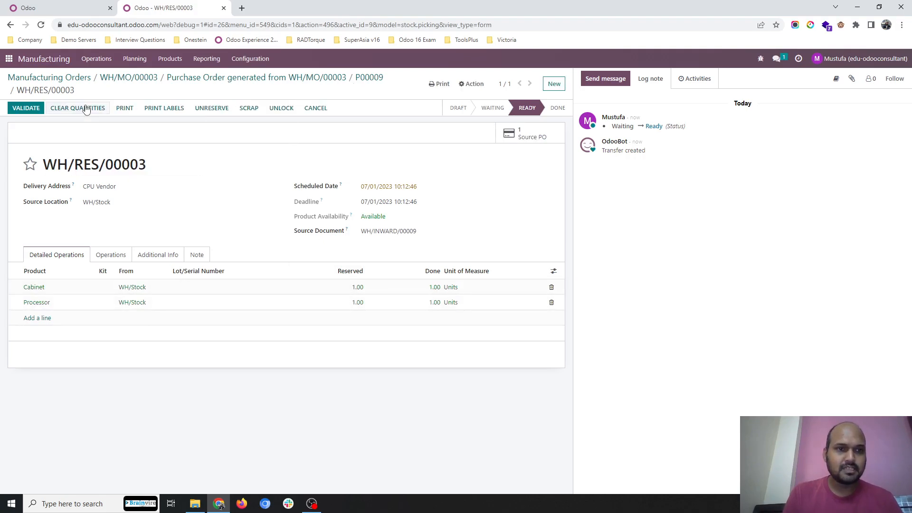
click(27, 109)
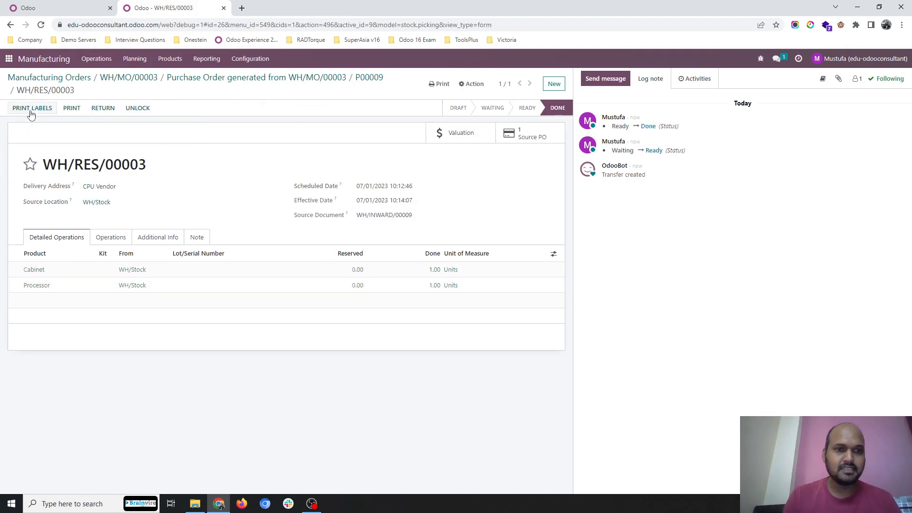
Step: Record the subcontracted CPU Box production with quantity 1 on the CPU Vendor receipt and validate the receipt
click(373, 80)
click(450, 129)
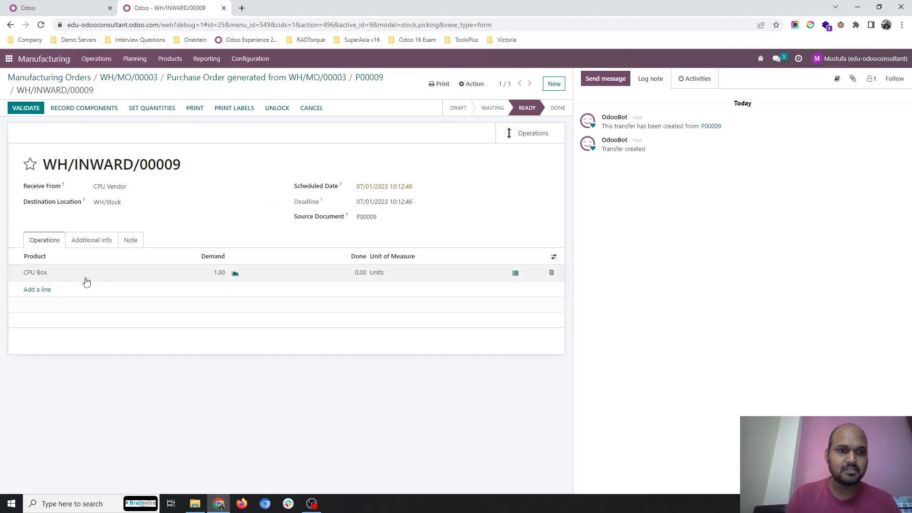
click(98, 116)
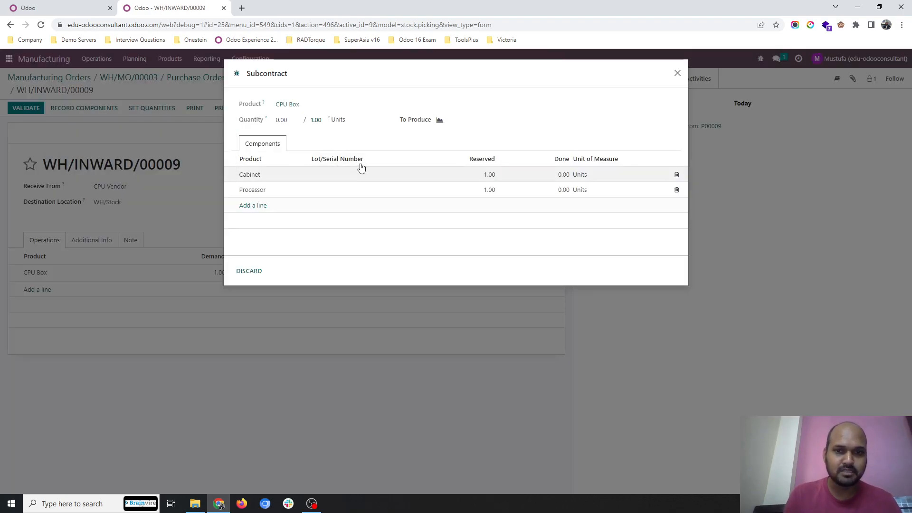
click(279, 118)
text(1)
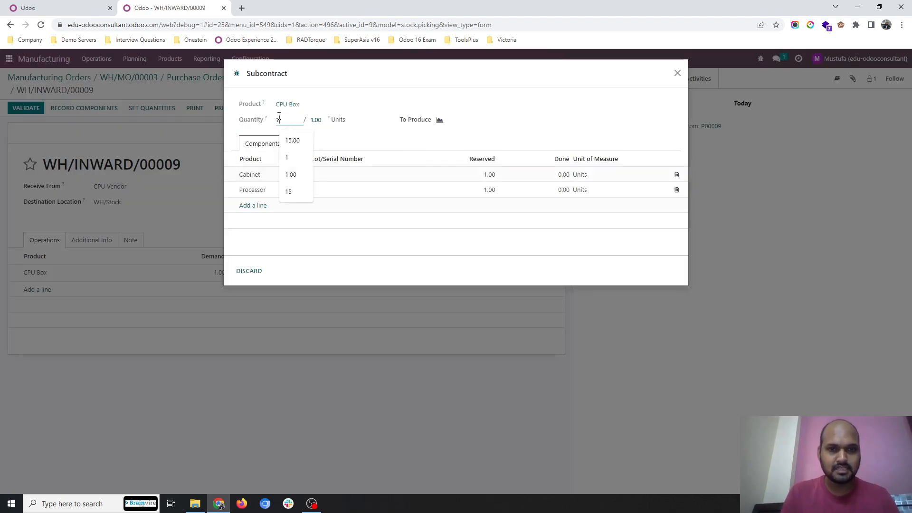
click(368, 159)
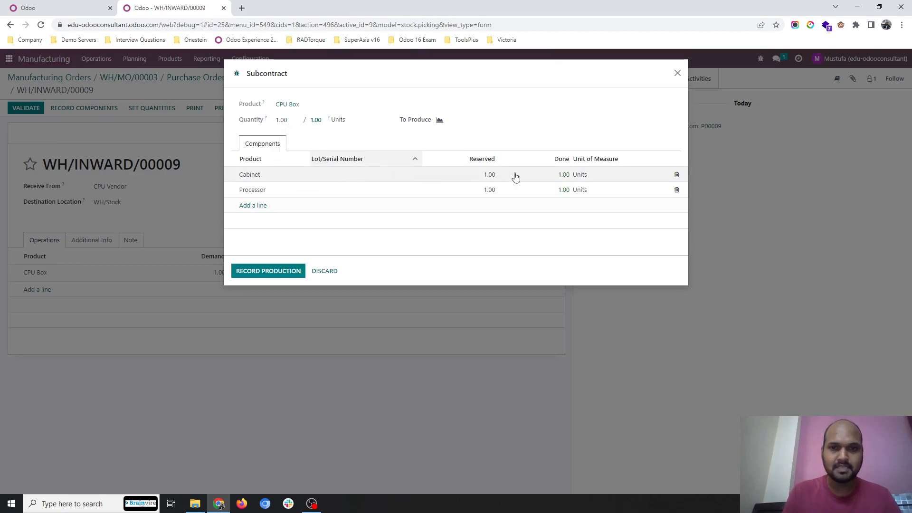
click(261, 270)
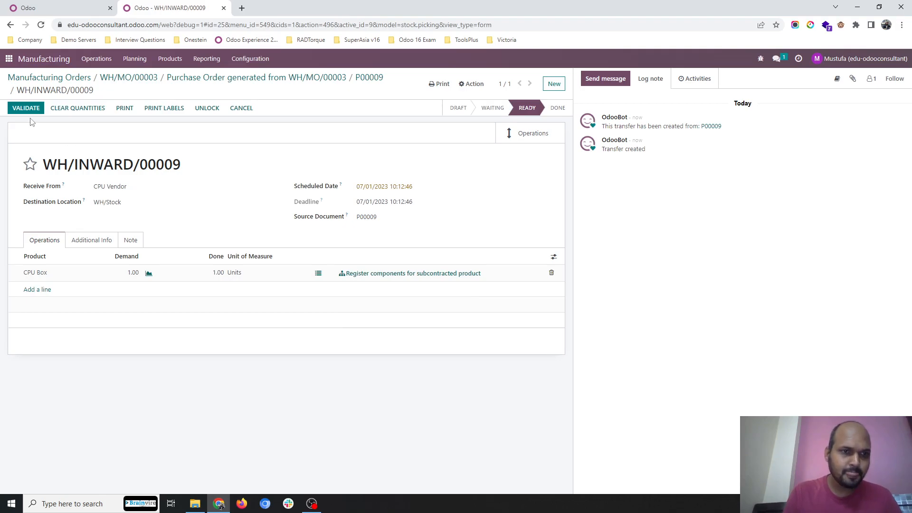
click(27, 108)
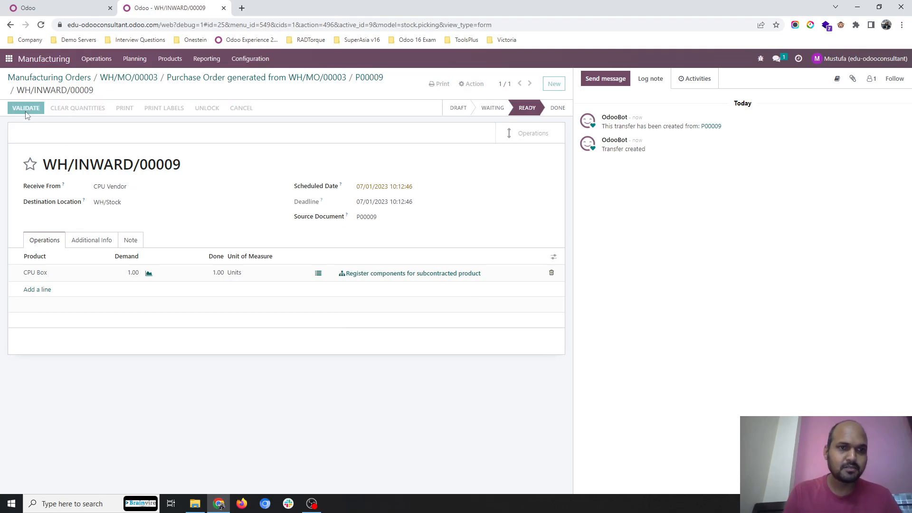
Step: Mark the Desktop Computers manufacturing order as done, applying immediate production
click(146, 77)
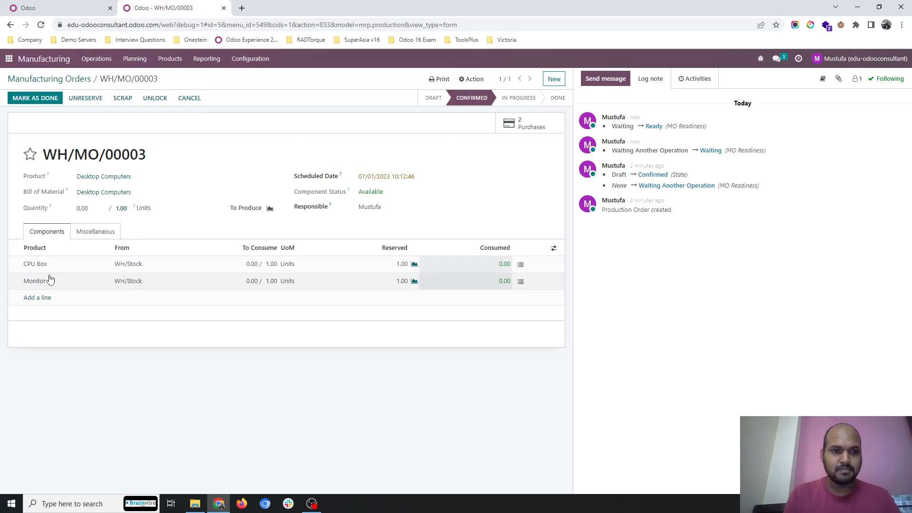
click(55, 97)
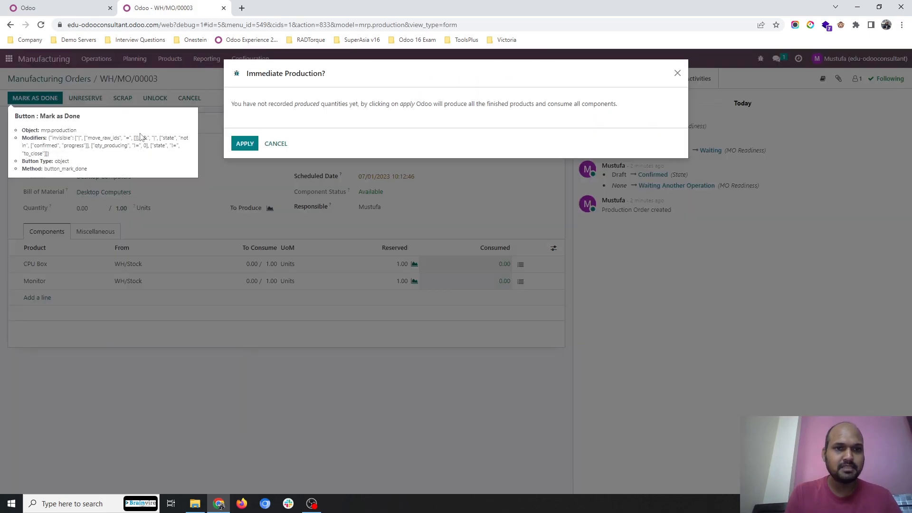
click(244, 144)
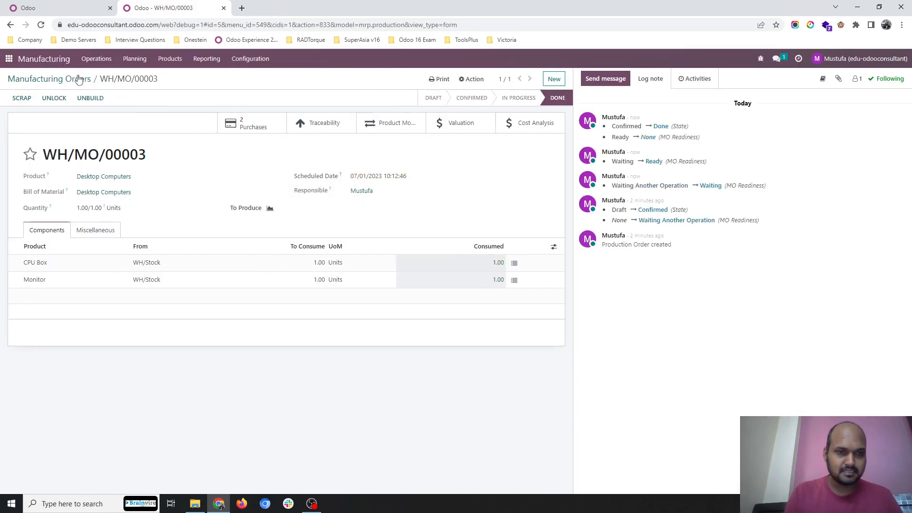
Step: Enable the Buy and Replenish on Order (MTO) routes on the Cabinet product and save it
click(171, 61)
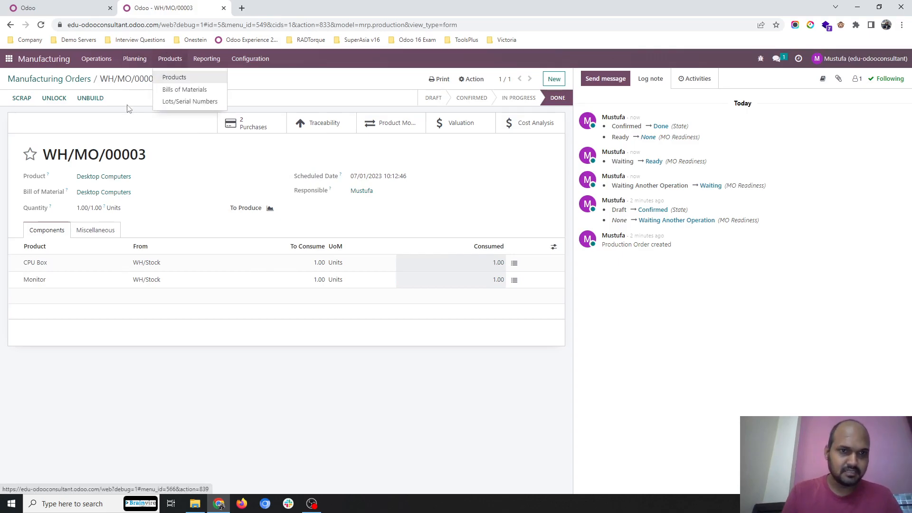
click(128, 109)
click(170, 58)
click(171, 77)
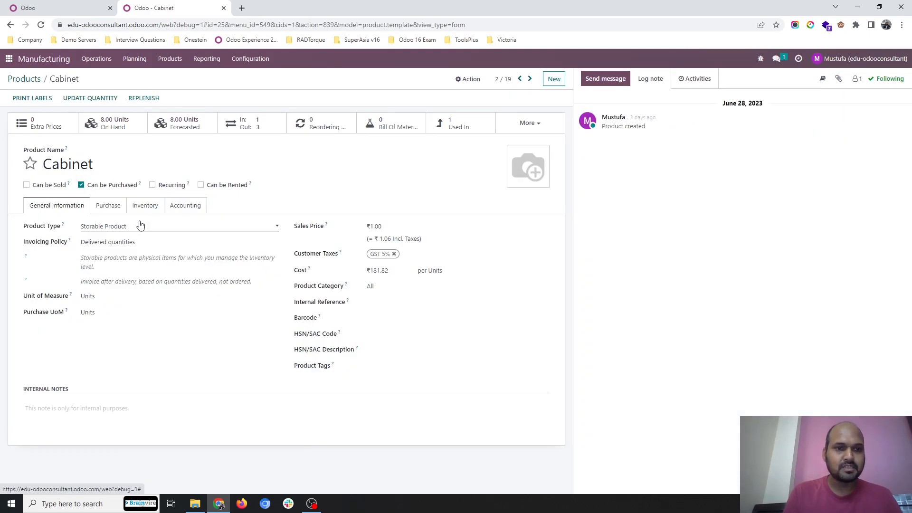
click(146, 210)
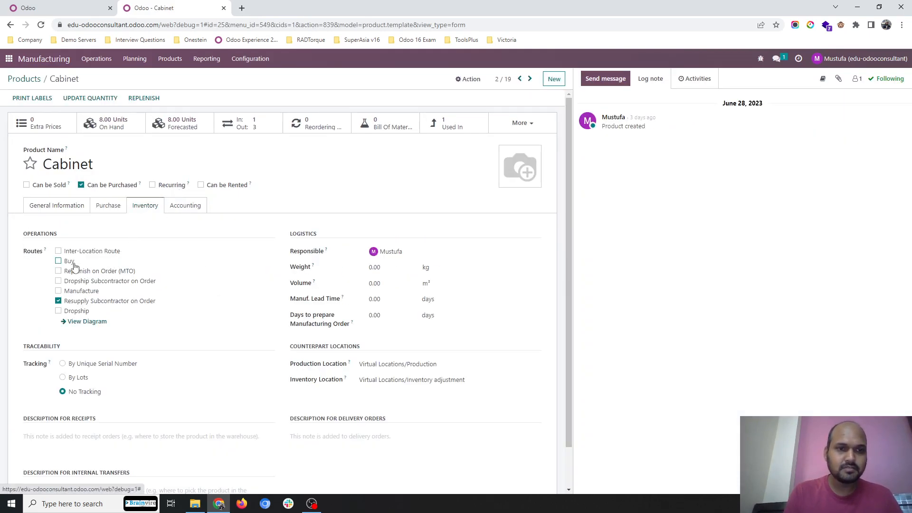
click(70, 262)
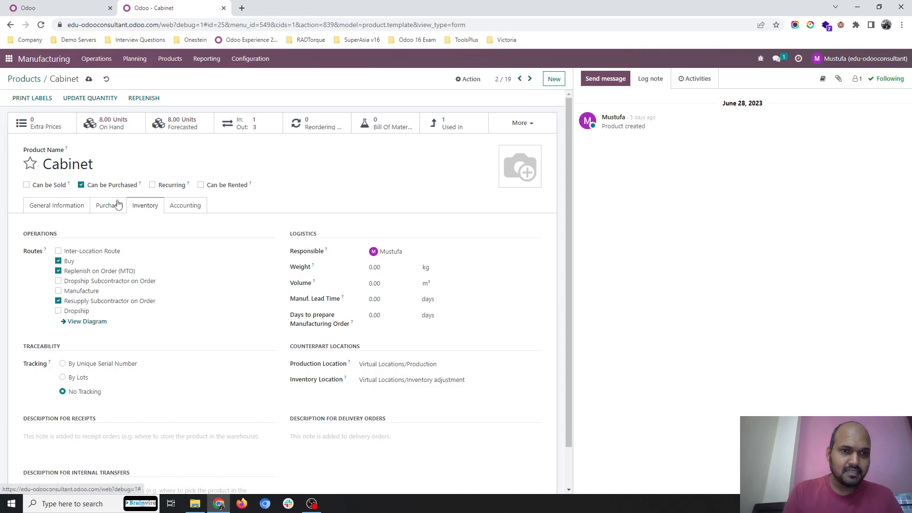
click(89, 81)
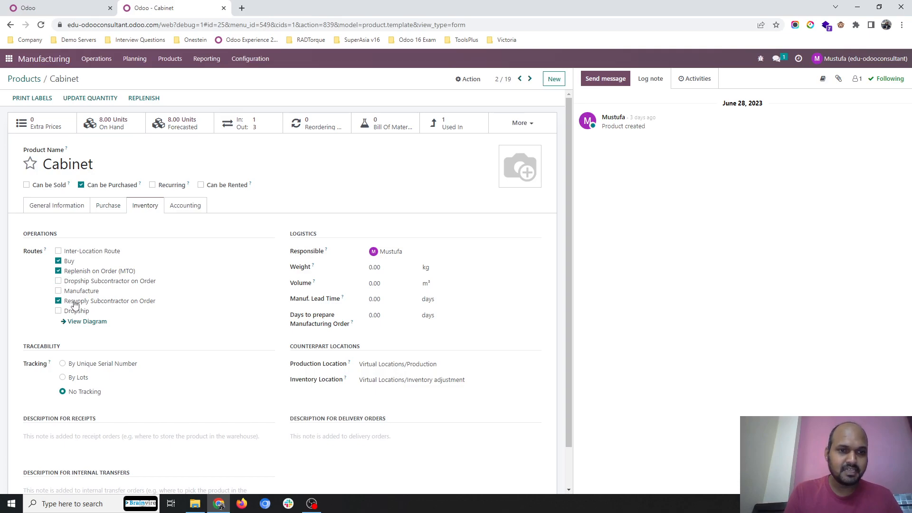
Step: Enable the Buy and Replenish on Order (MTO) routes on the Processor product, save it and return to the product list
click(25, 79)
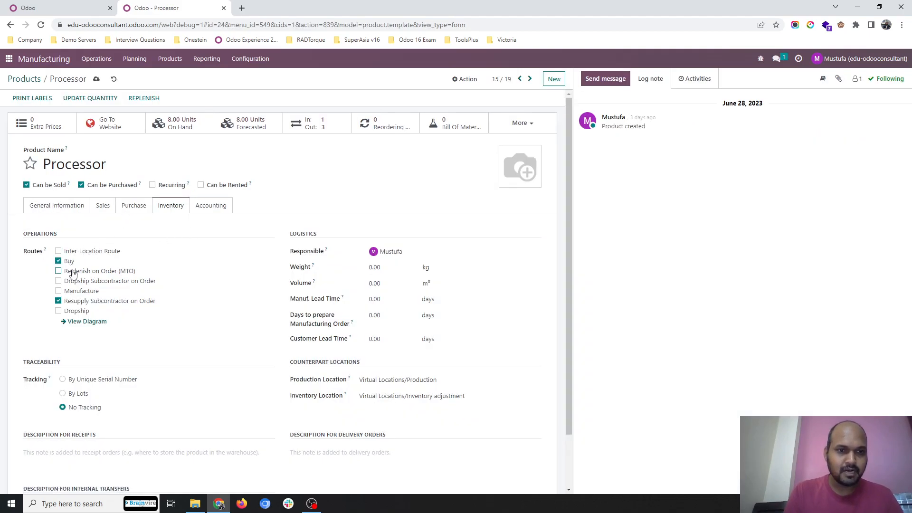
click(96, 80)
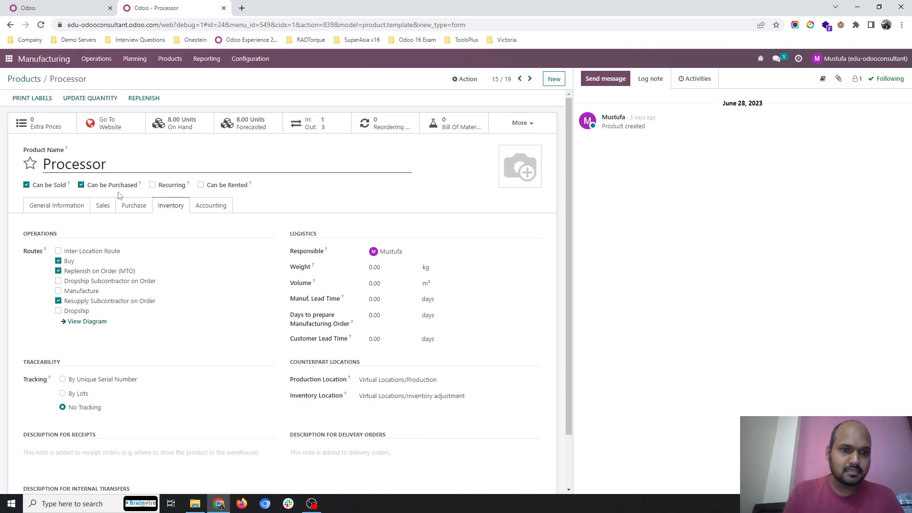
click(26, 80)
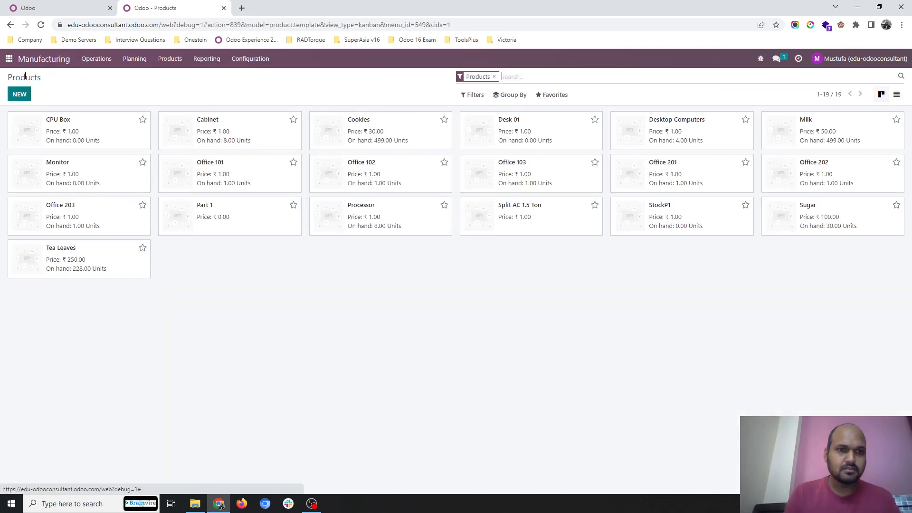
Step: Create a second manufacturing order for Desktop Computers, save it and confirm it
click(132, 60)
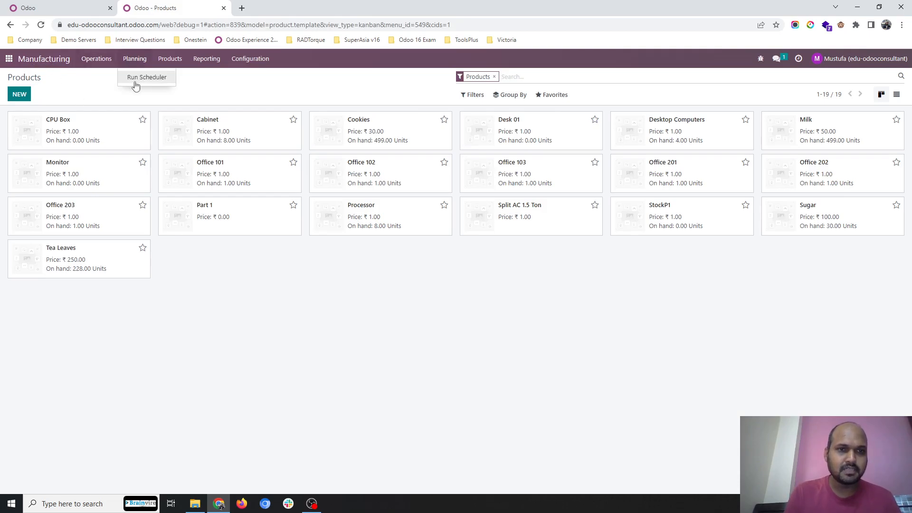
click(101, 77)
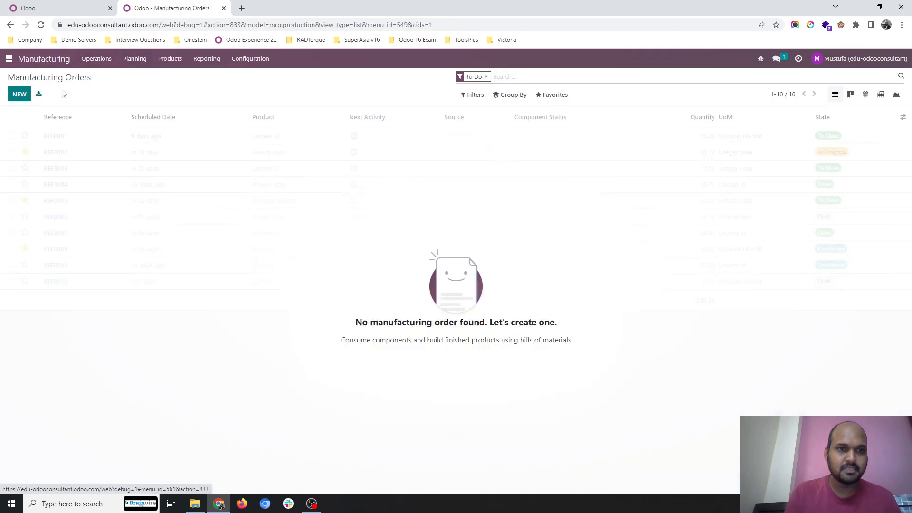
click(18, 95)
text(desk)
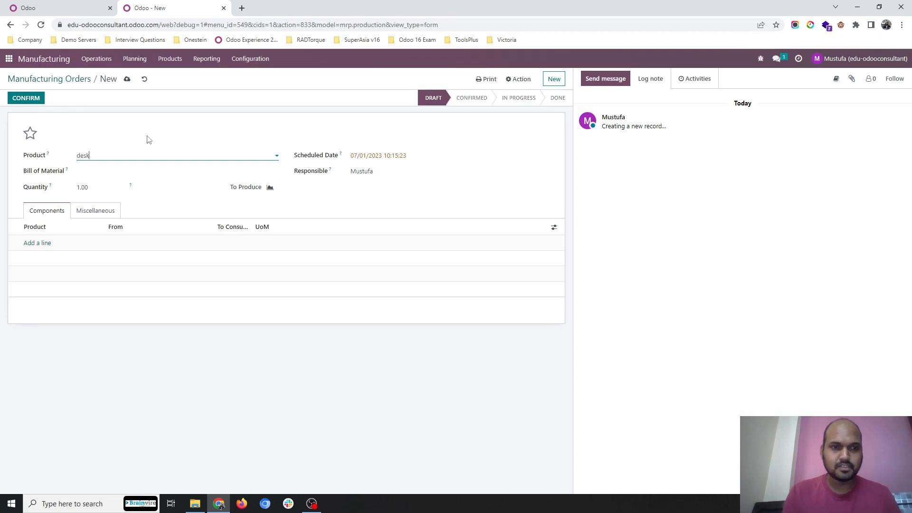
key(Down)
key(Return)
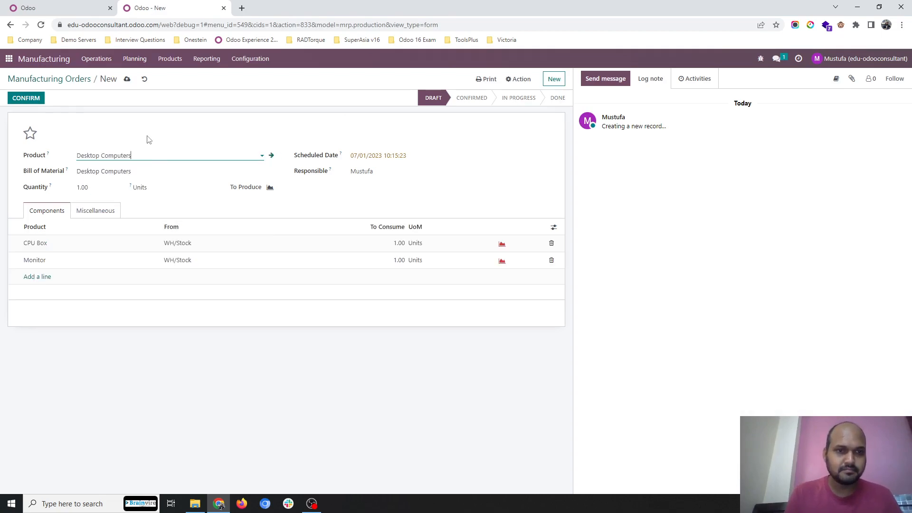
click(127, 79)
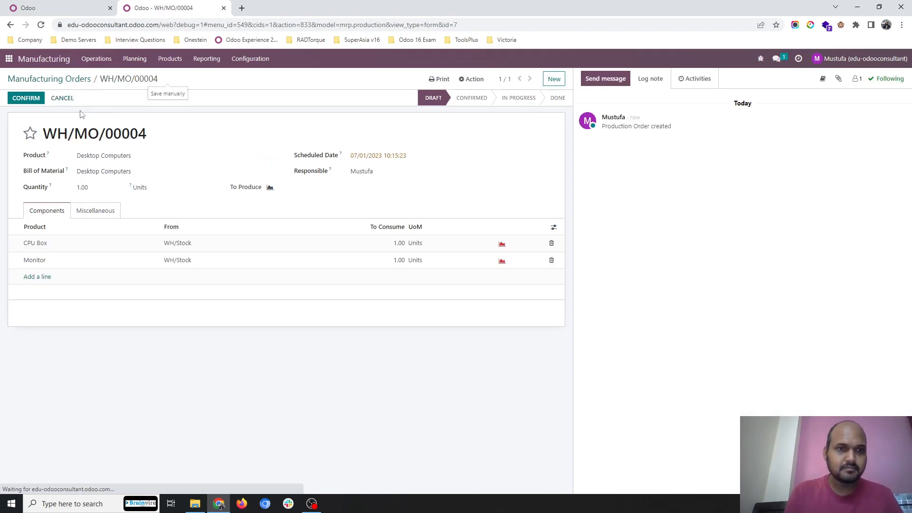
click(24, 98)
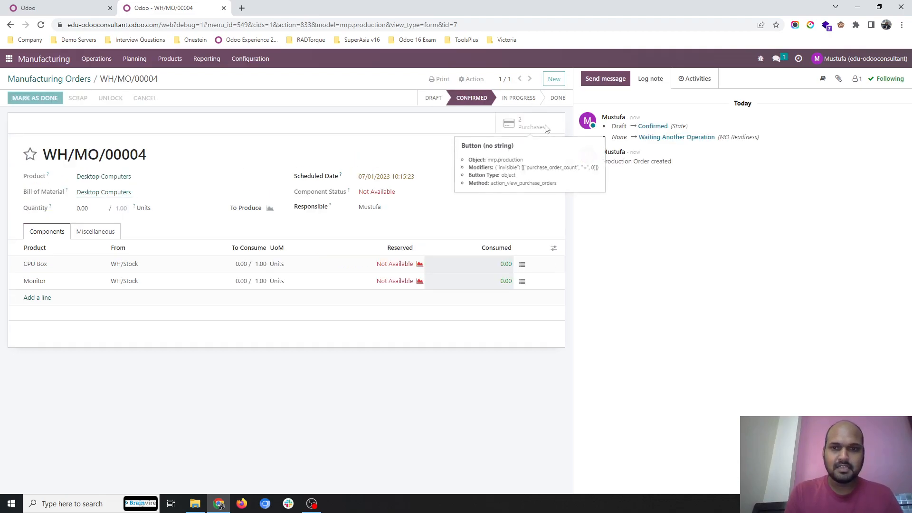
Step: Open the purchase orders generated from the new manufacturing order and confirm the Computer Vendor one for the Monitor
click(547, 126)
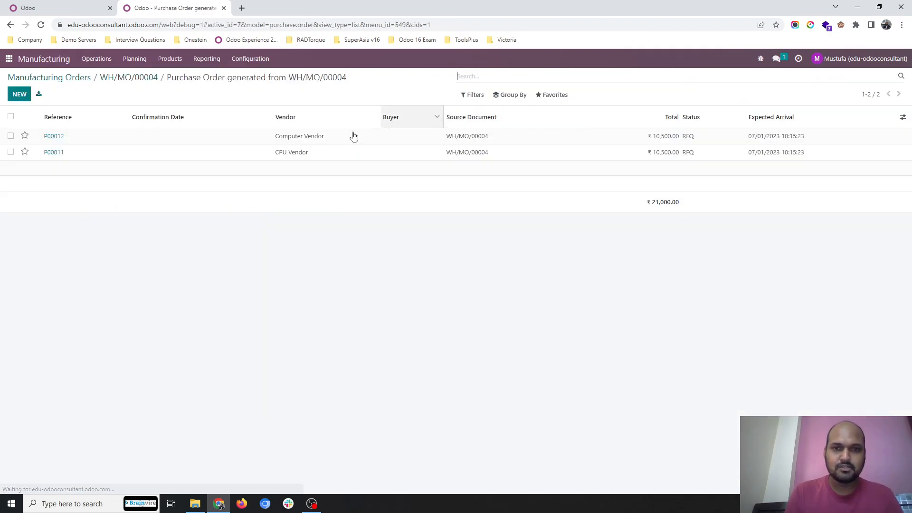
click(320, 141)
click(122, 98)
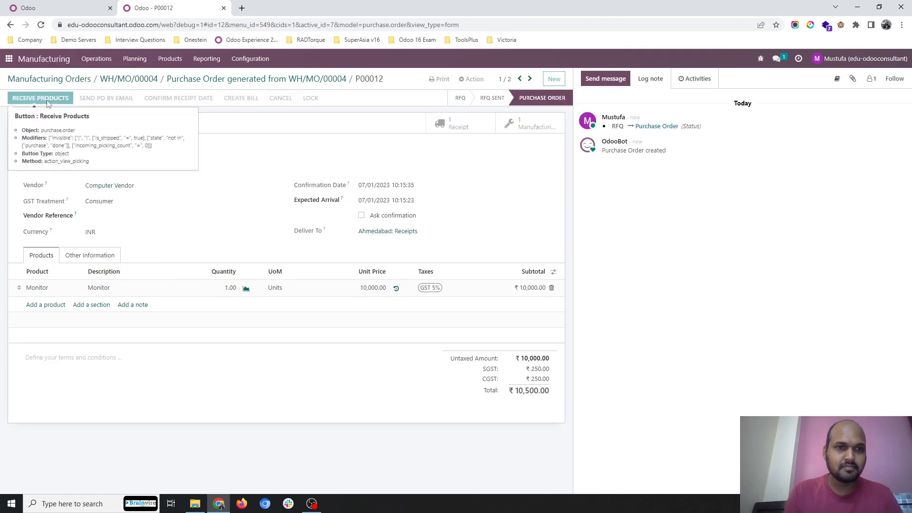
Step: Receive the Monitor from Computer Vendor, validate the receipt and return to the purchase orders generated from the manufacturing order
click(41, 99)
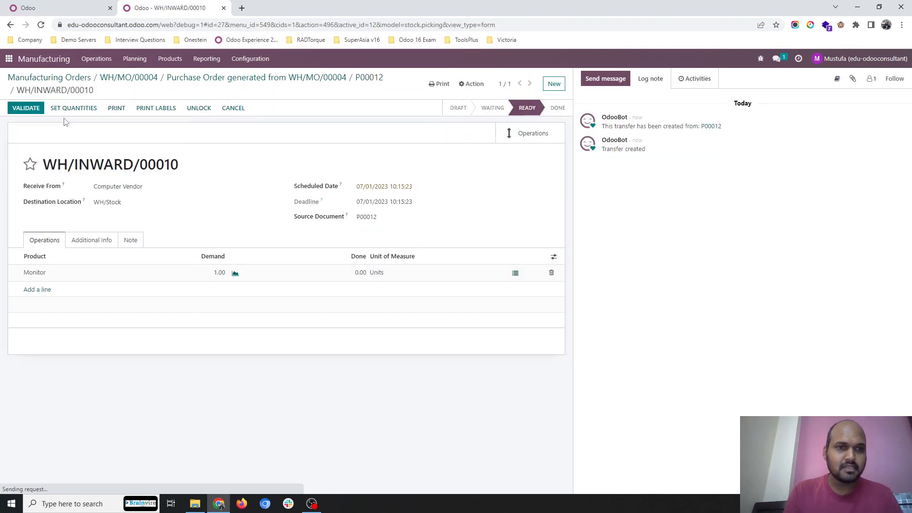
click(27, 109)
click(222, 82)
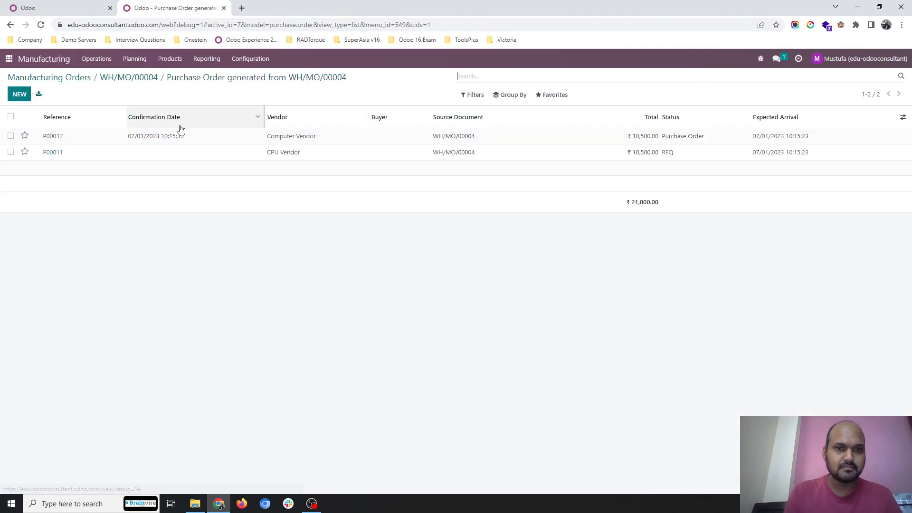
Step: Confirm the CPU Vendor purchase order for the CPU Box and review the components listed in its resupply transfer
click(170, 157)
click(136, 101)
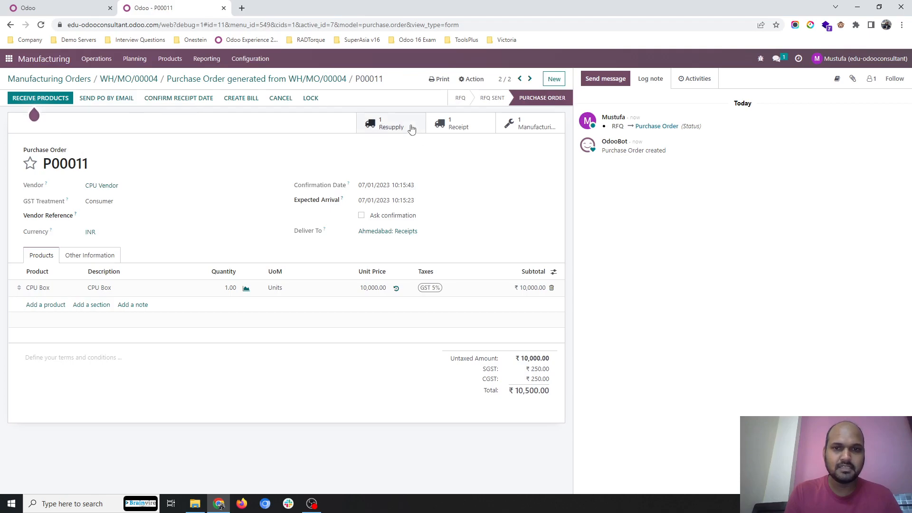
click(407, 126)
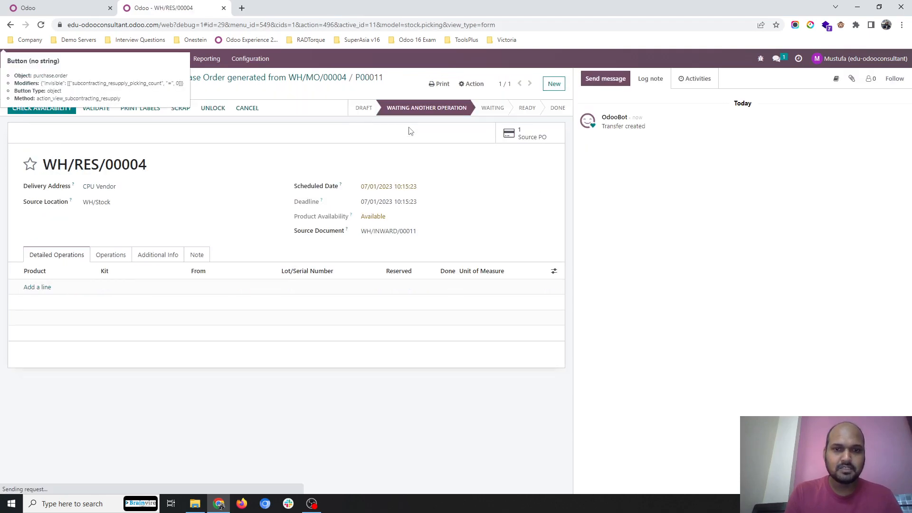
click(116, 260)
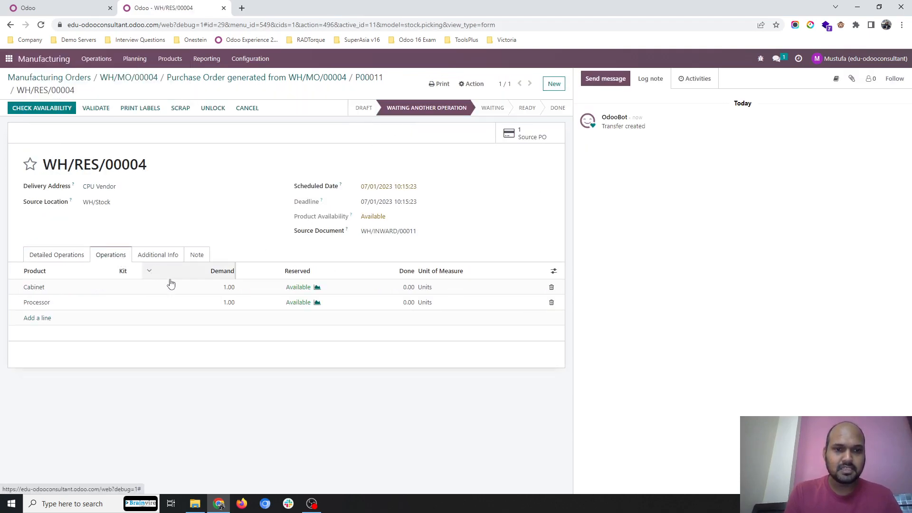
click(73, 260)
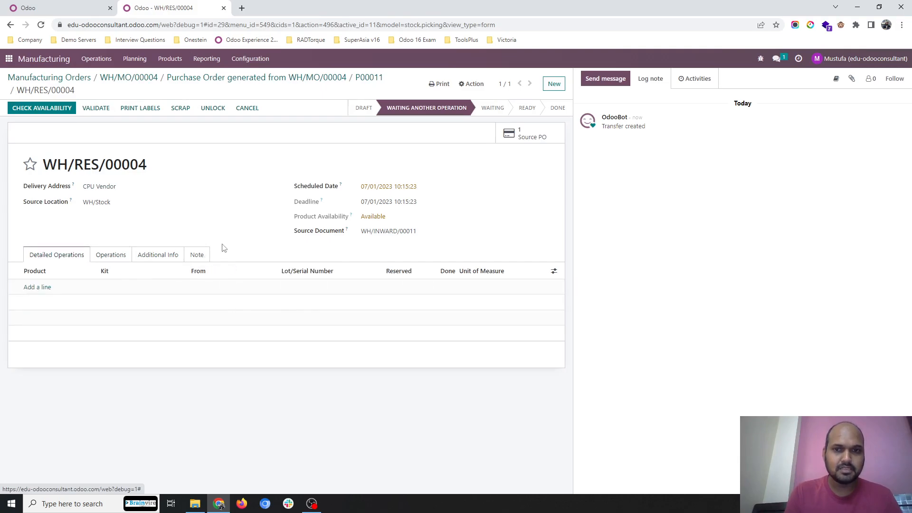
Step: Duplicate the browser tab and open the newest Component Vendor request for quotation in the Purchase app
right_click(154, 8)
click(180, 77)
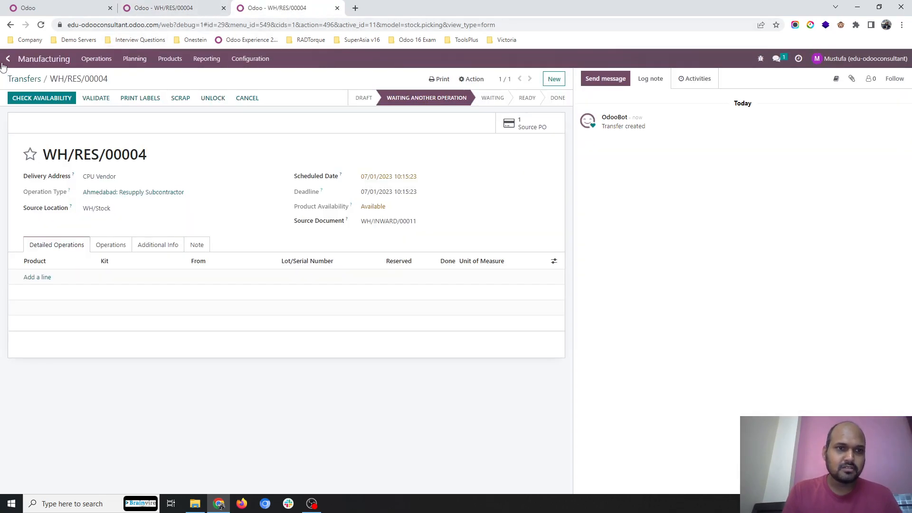
click(8, 59)
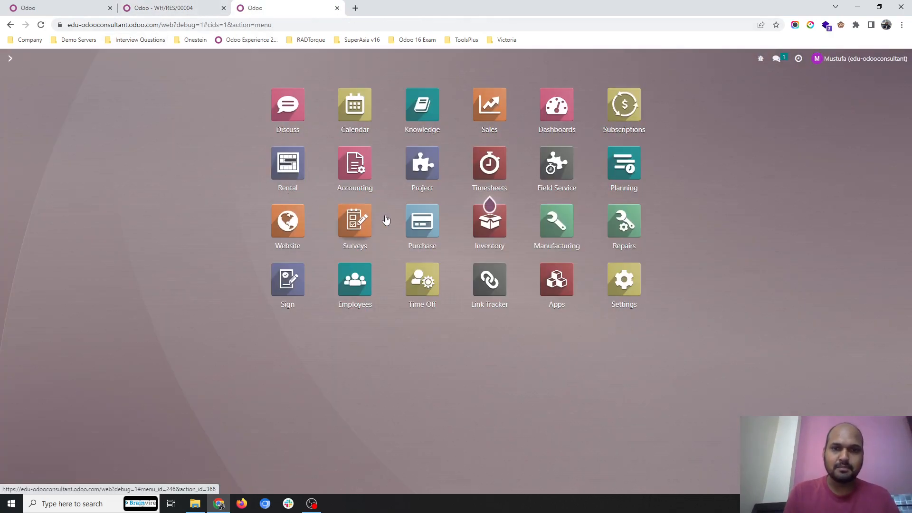
click(416, 229)
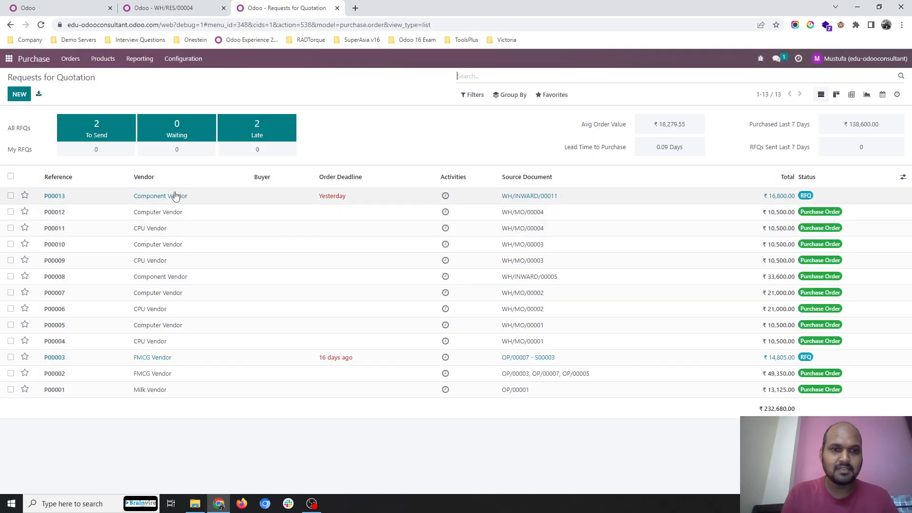
click(184, 203)
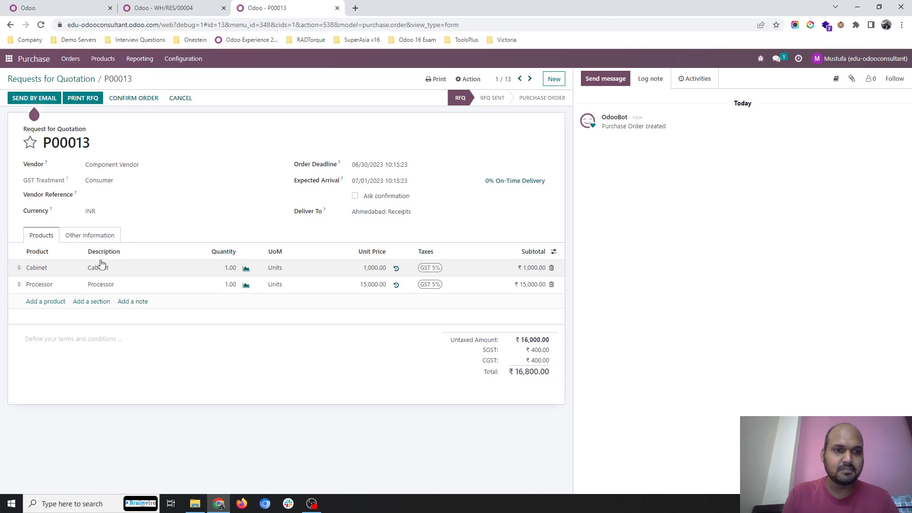
Step: Confirm the Component Vendor order, then receive its Cabinet and Processor and validate the receipt
click(133, 98)
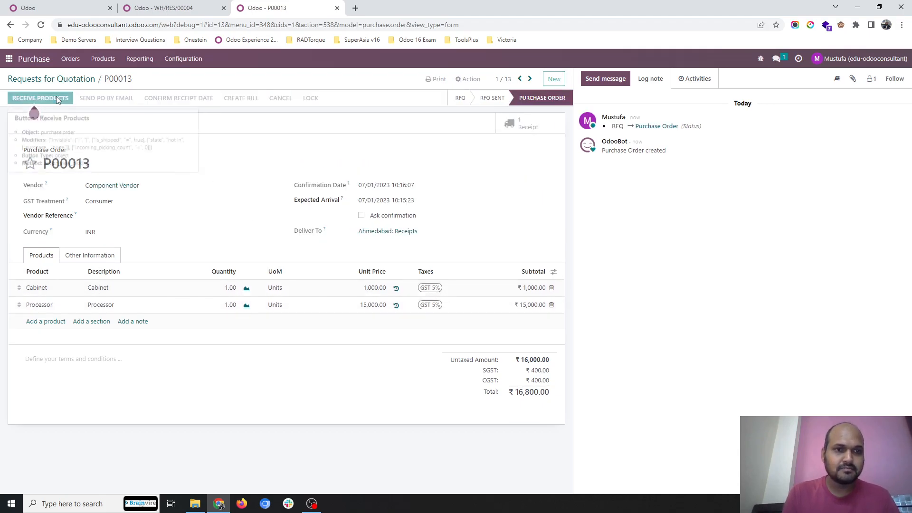
click(56, 99)
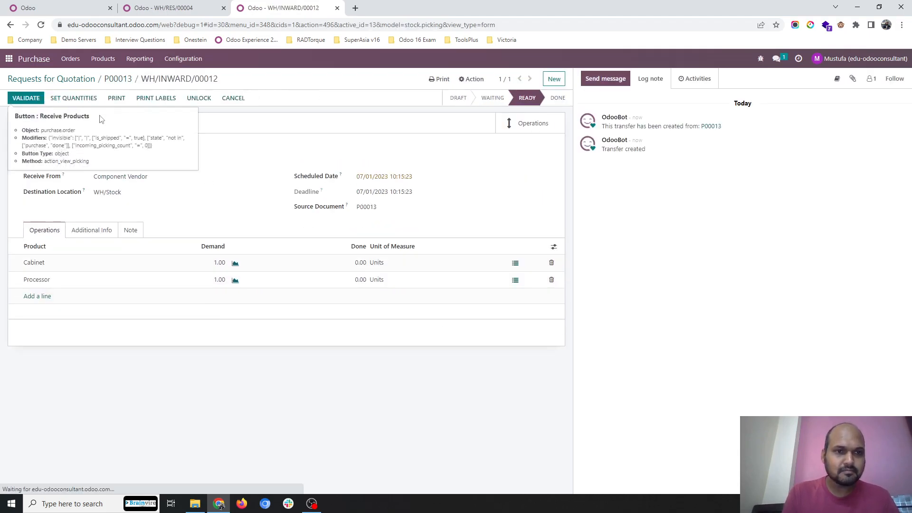
click(25, 98)
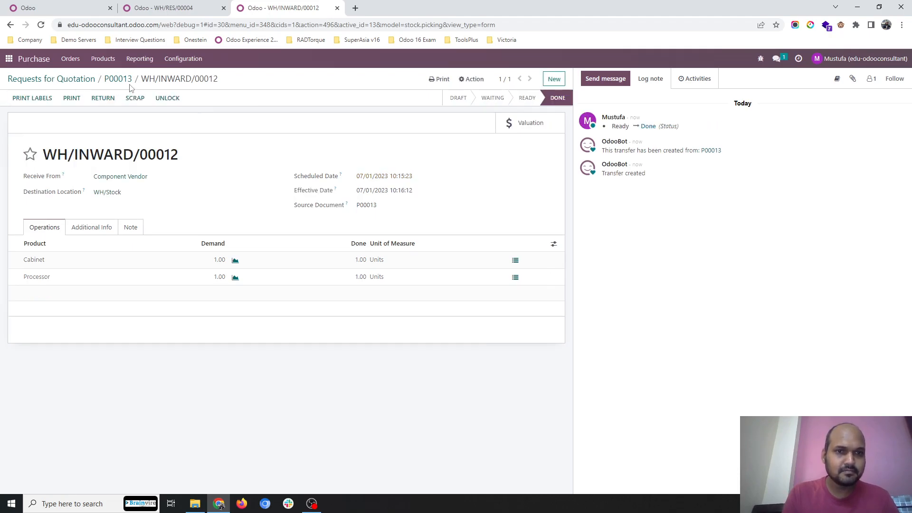
Step: Return to the resupply transfer of the CPU Vendor order, set its quantities for Cabinet and Processor and validate it
click(194, 10)
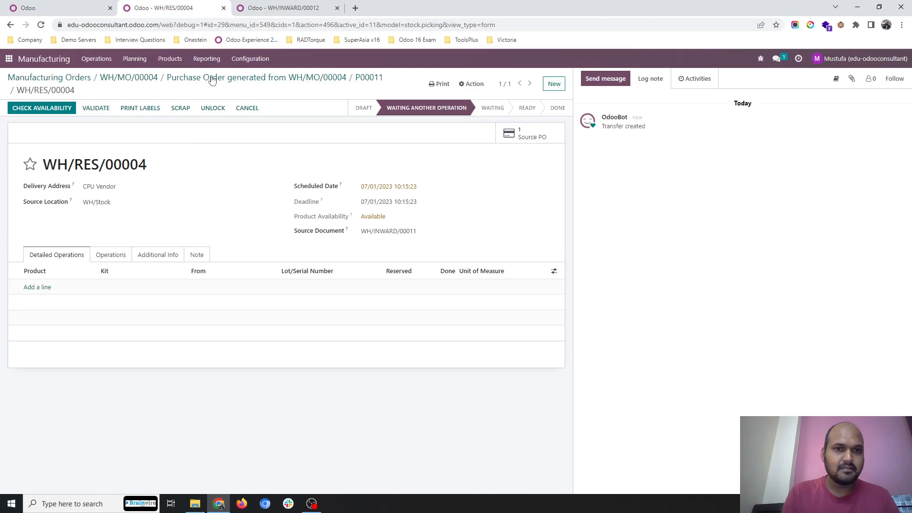
click(373, 77)
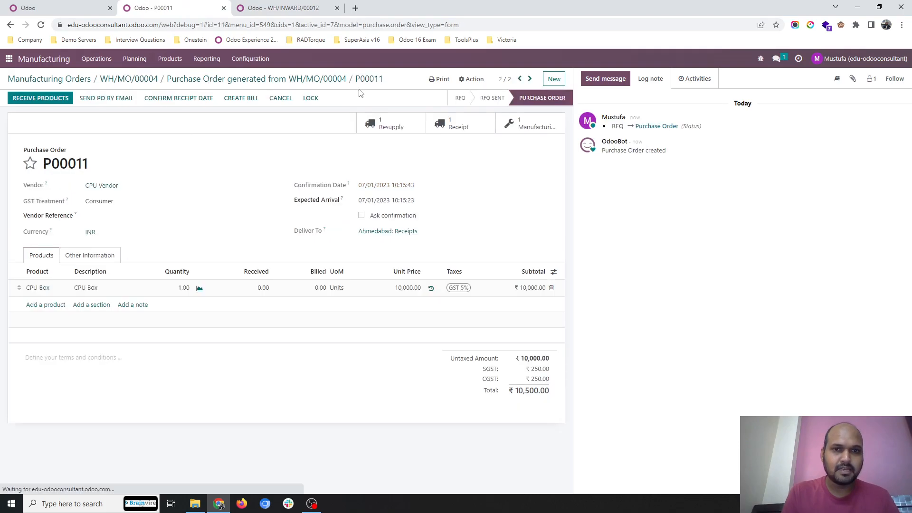
click(418, 128)
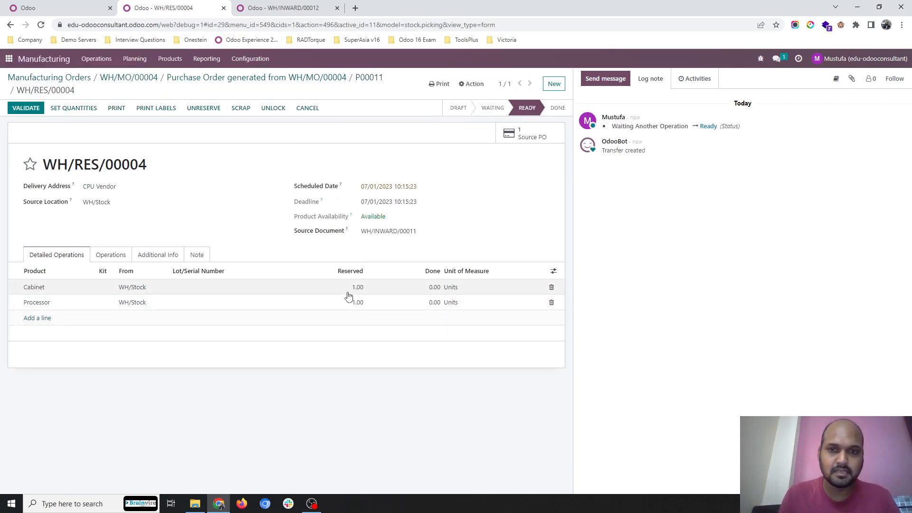
click(72, 107)
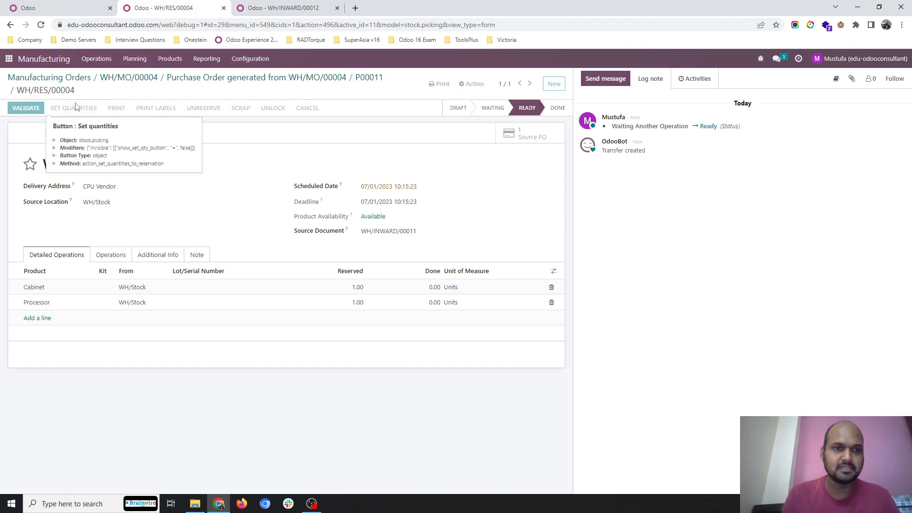
click(29, 108)
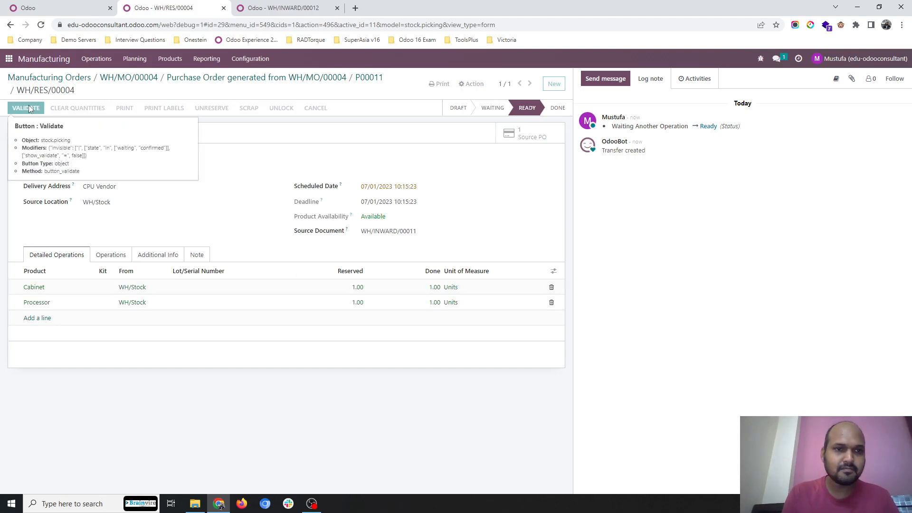
Step: Open the CPU Vendor order's receipt, record the subcontracted components for a CPU Box quantity of 1 and validate the receipt
click(254, 78)
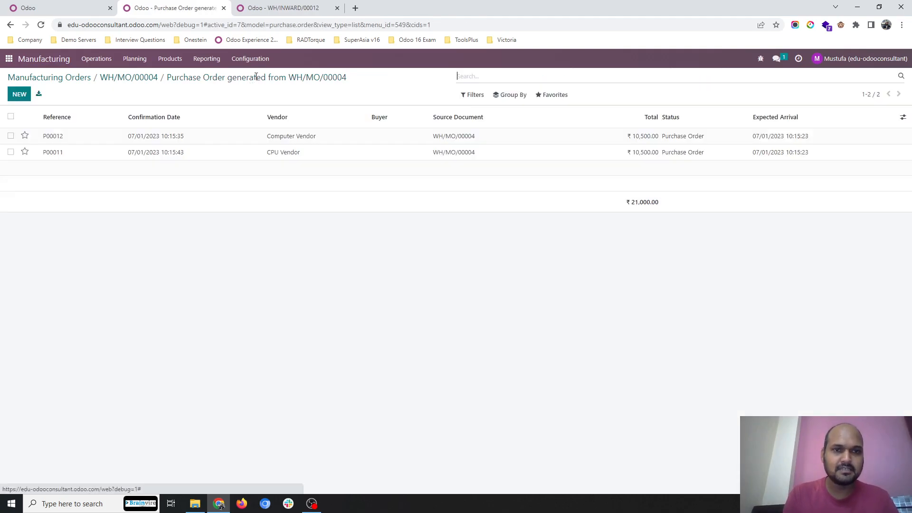
click(237, 153)
click(465, 123)
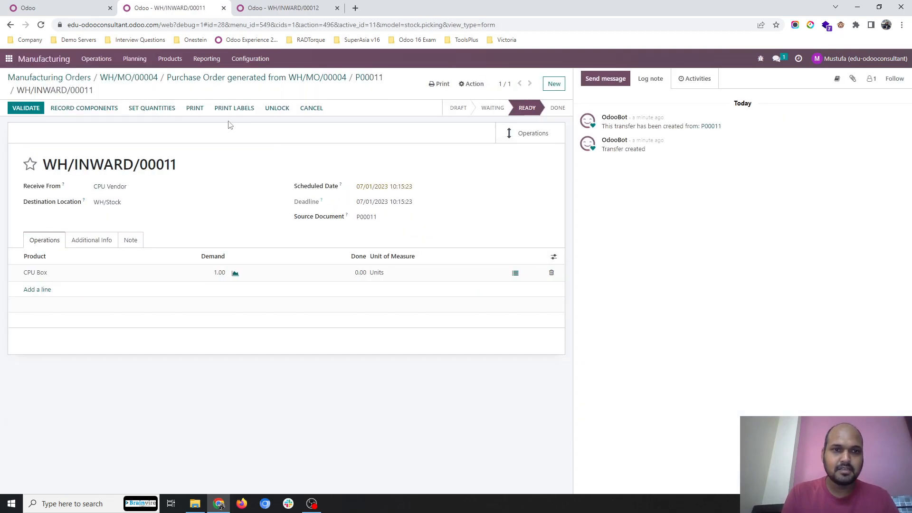
click(99, 108)
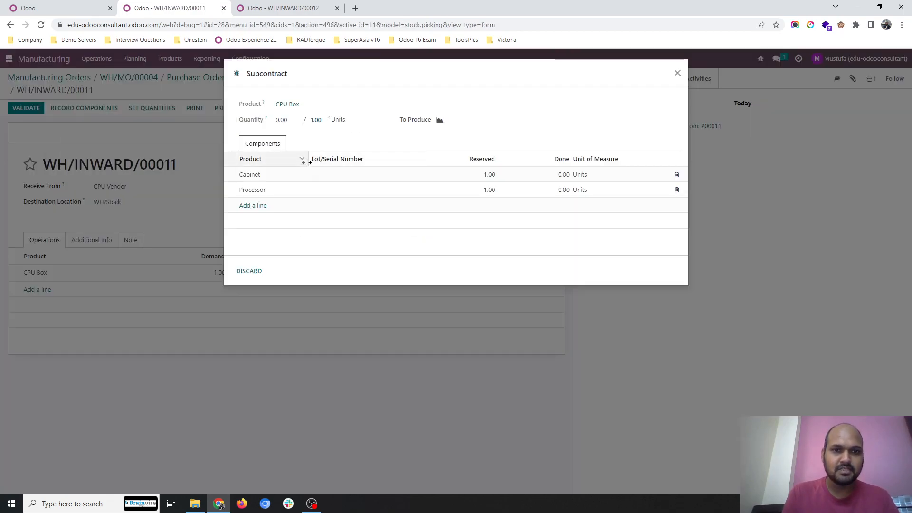
text(1)
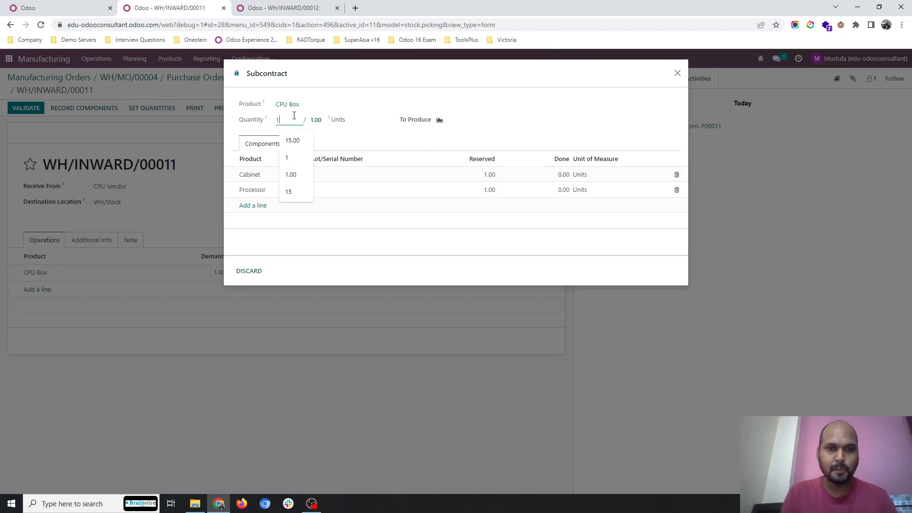
click(362, 159)
click(269, 271)
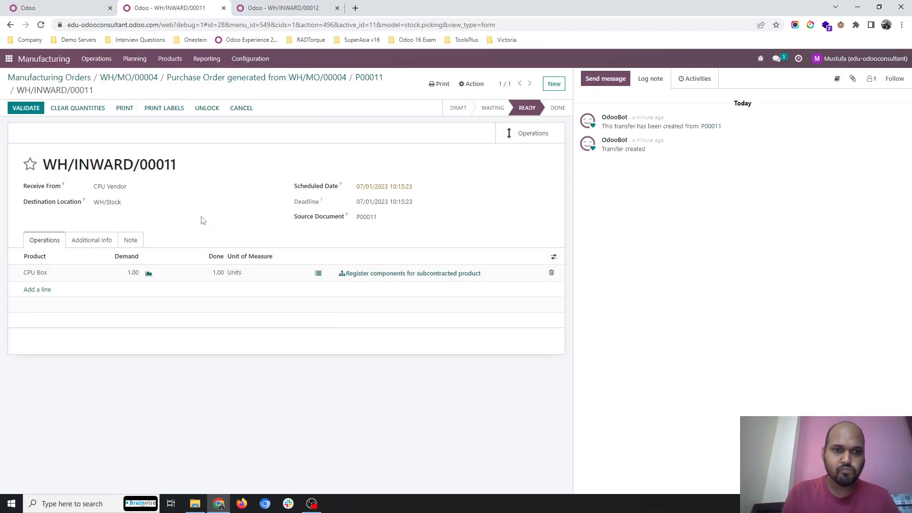
click(26, 108)
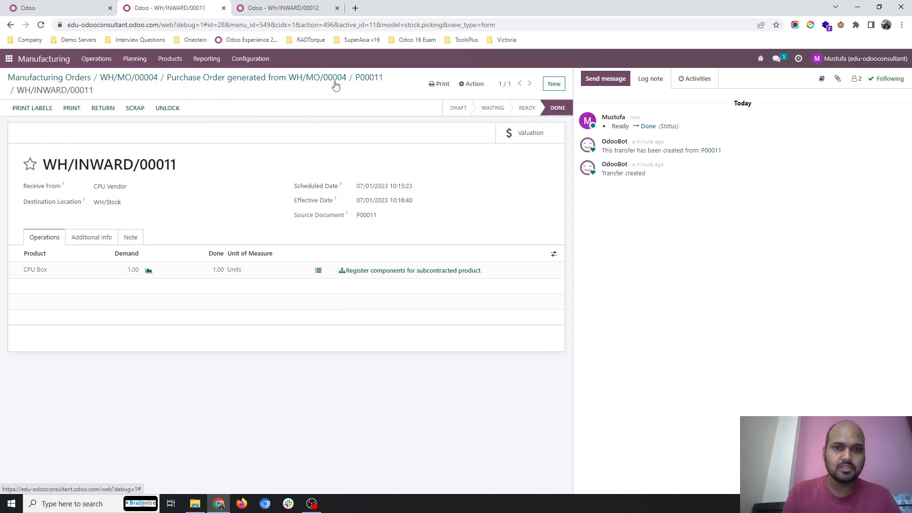
Step: Return to the Desktop Computers manufacturing order and mark it as done, applying immediate production
click(366, 77)
click(319, 79)
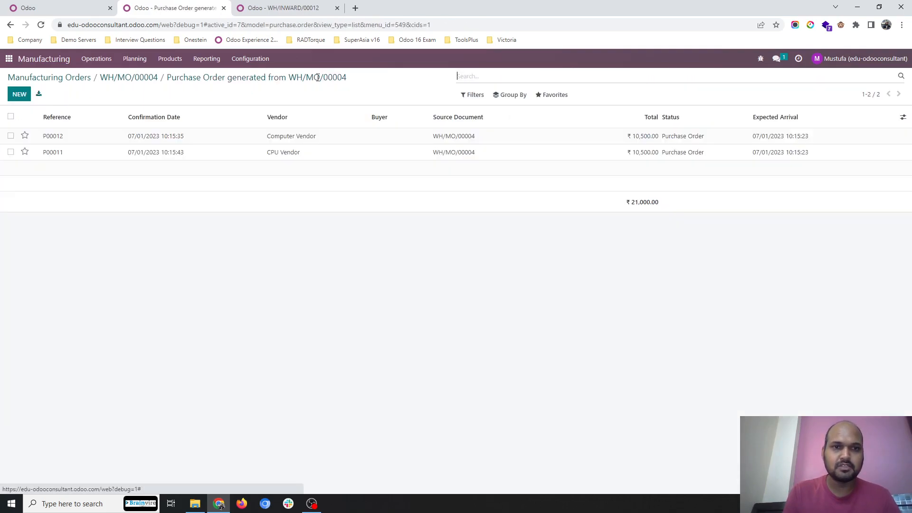
click(137, 78)
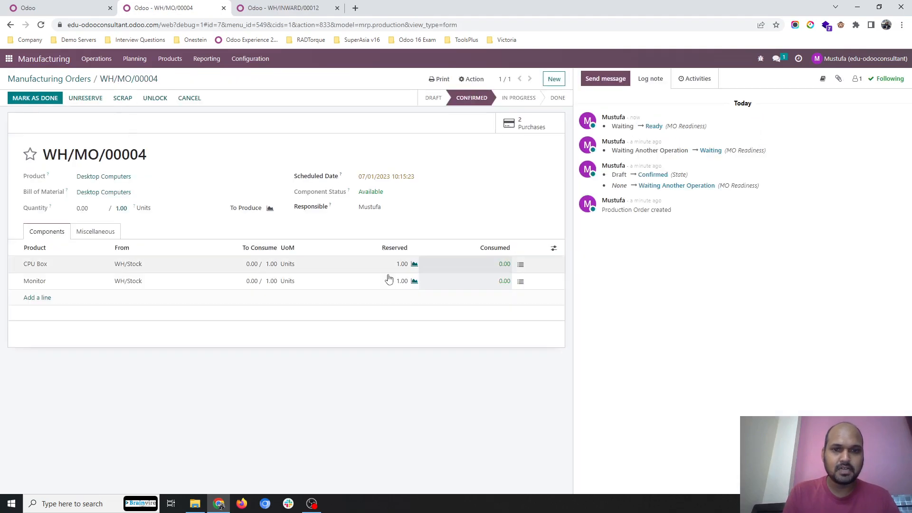
click(25, 99)
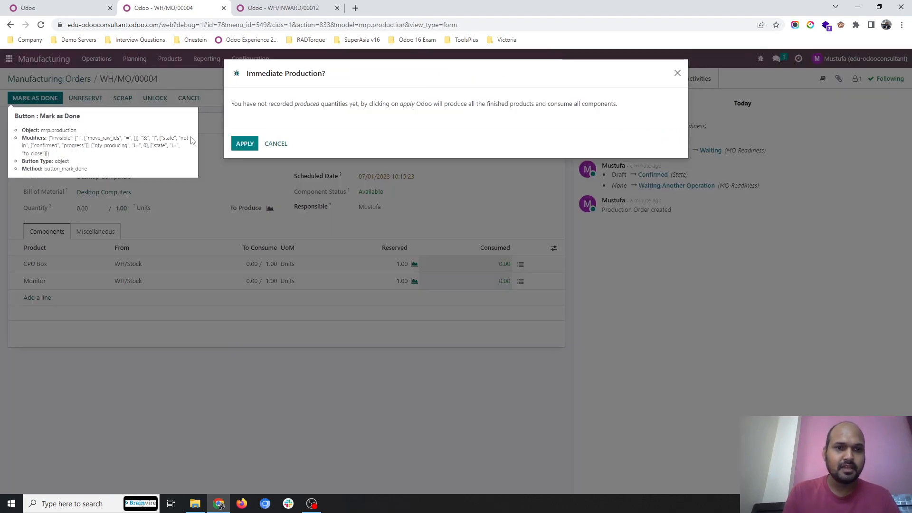
click(246, 148)
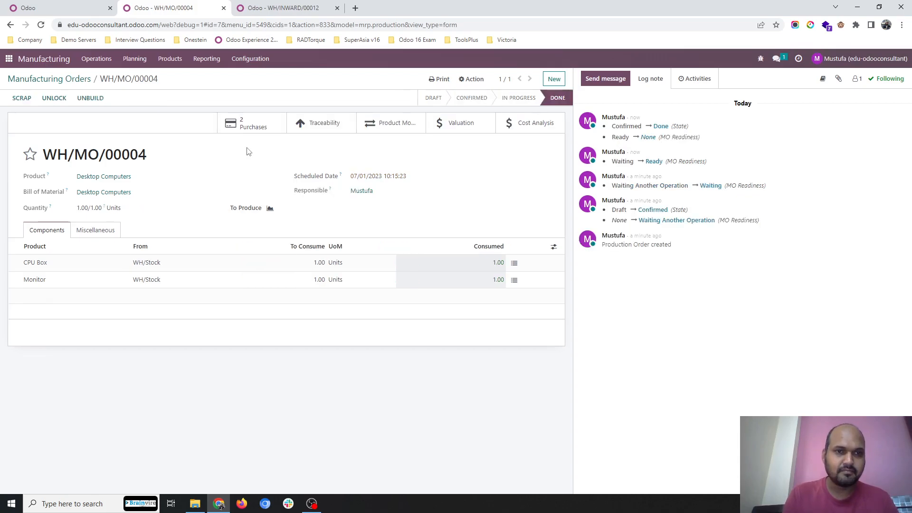
Step: Enable the Dropship Subcontractor on Order route on the Cabinet product and save it
click(170, 59)
click(171, 75)
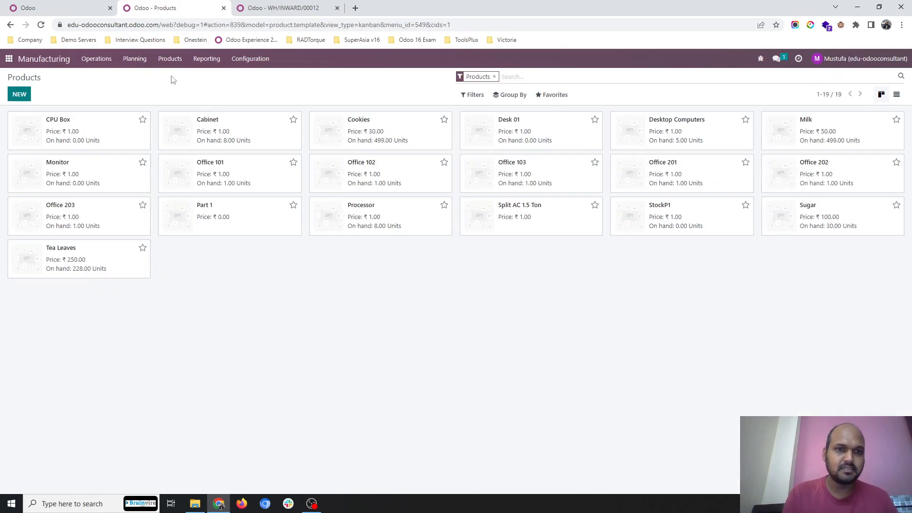
click(220, 138)
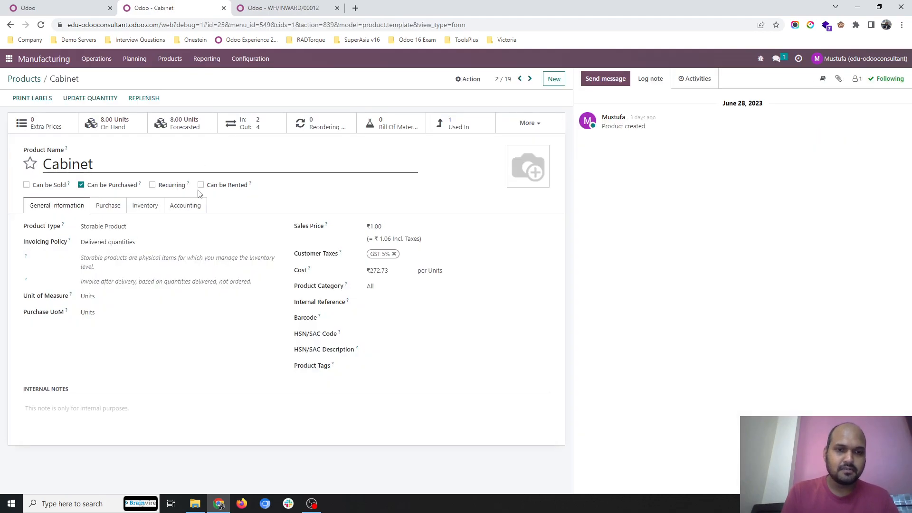
click(144, 206)
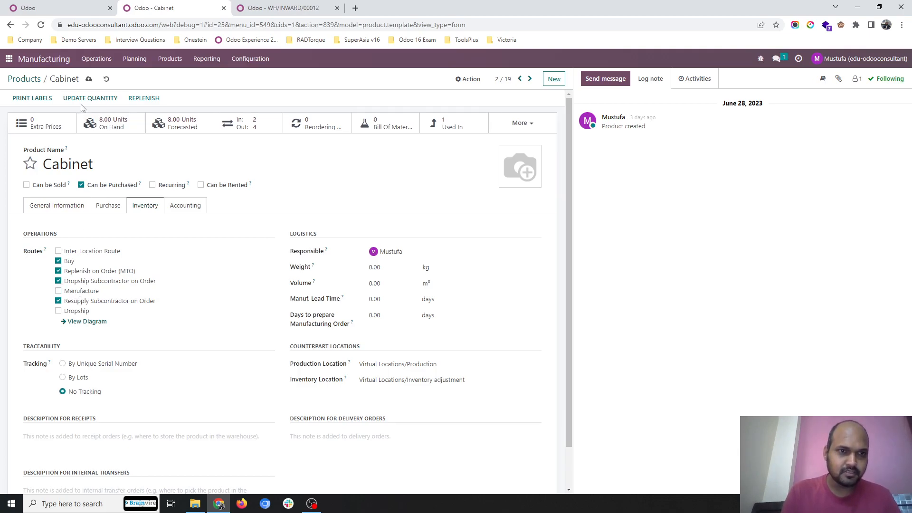
click(89, 80)
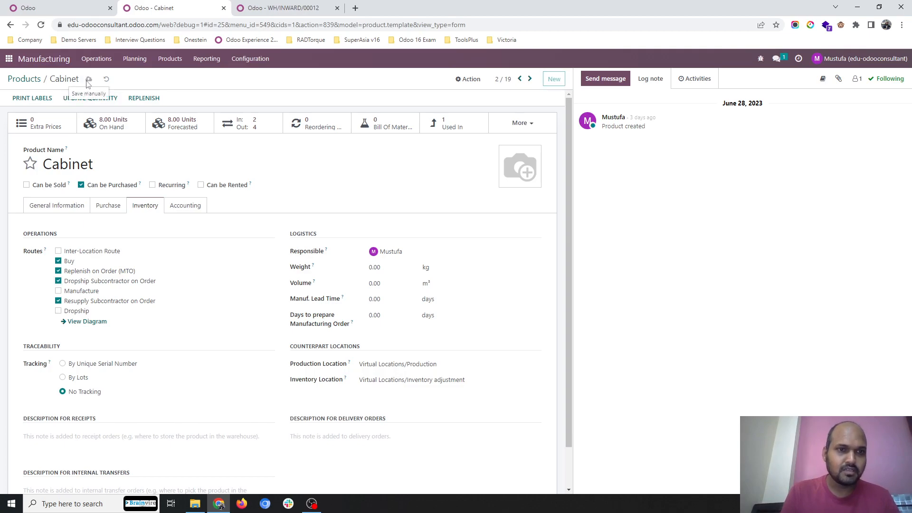
Step: Enable the Dropship Subcontractor on Order route on the Processor product and save it
click(27, 80)
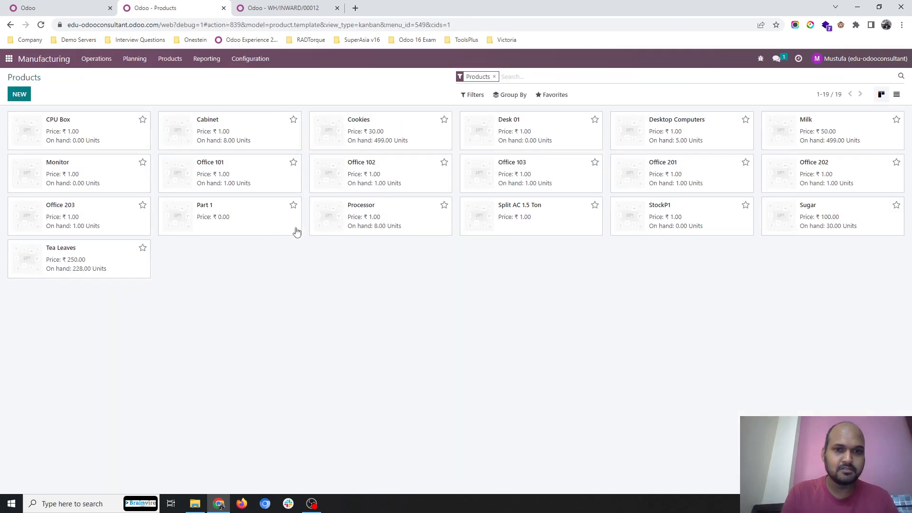
click(364, 228)
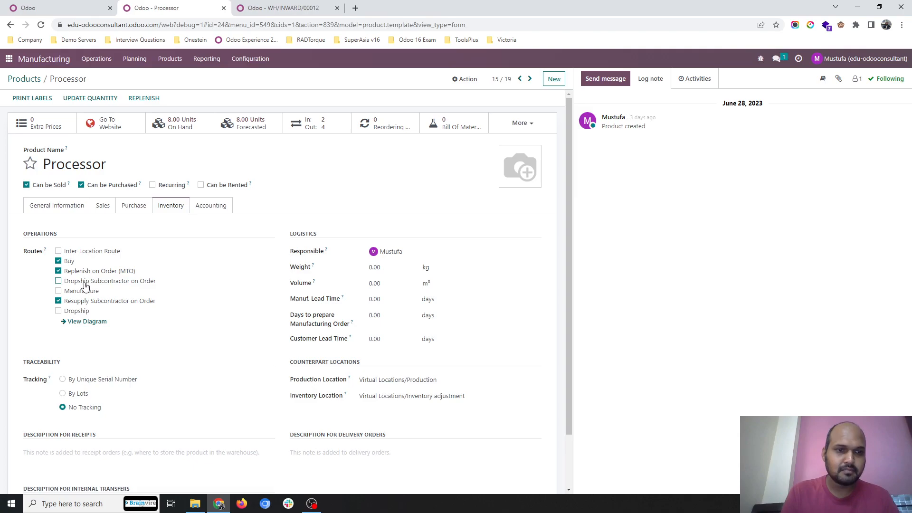
click(97, 80)
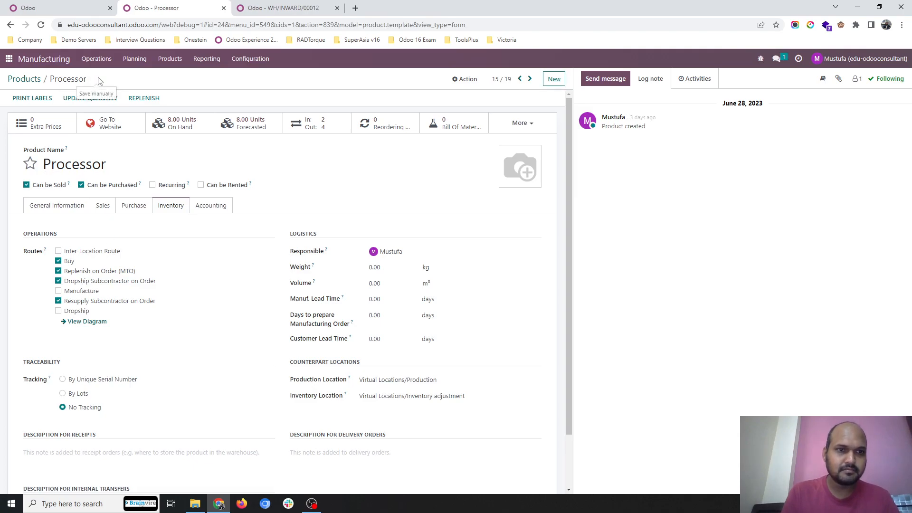
Step: Create a manufacturing order for Desktop Computers, save it and confirm it
click(24, 81)
click(87, 58)
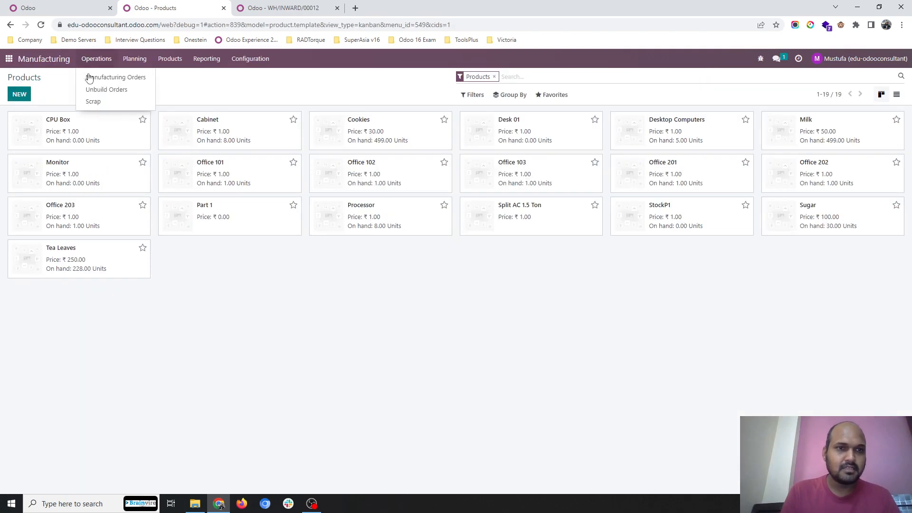
click(97, 77)
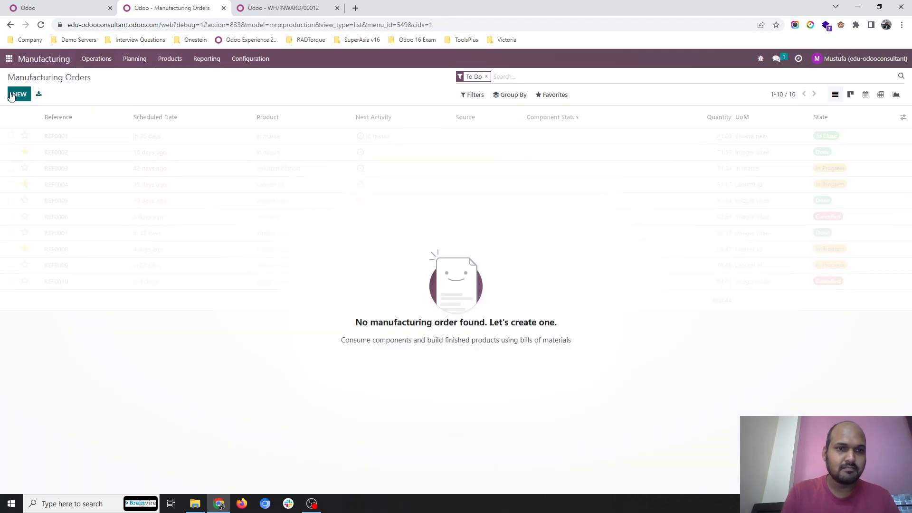
click(19, 94)
click(163, 152)
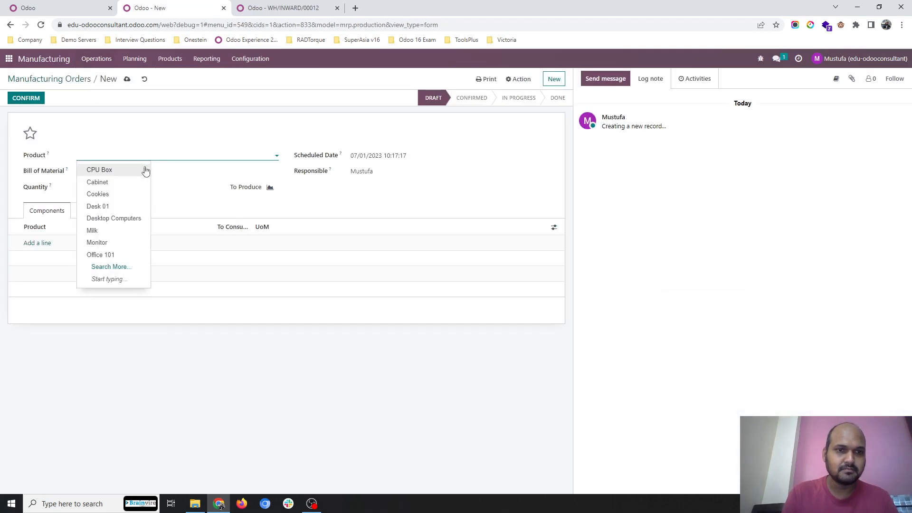
click(129, 219)
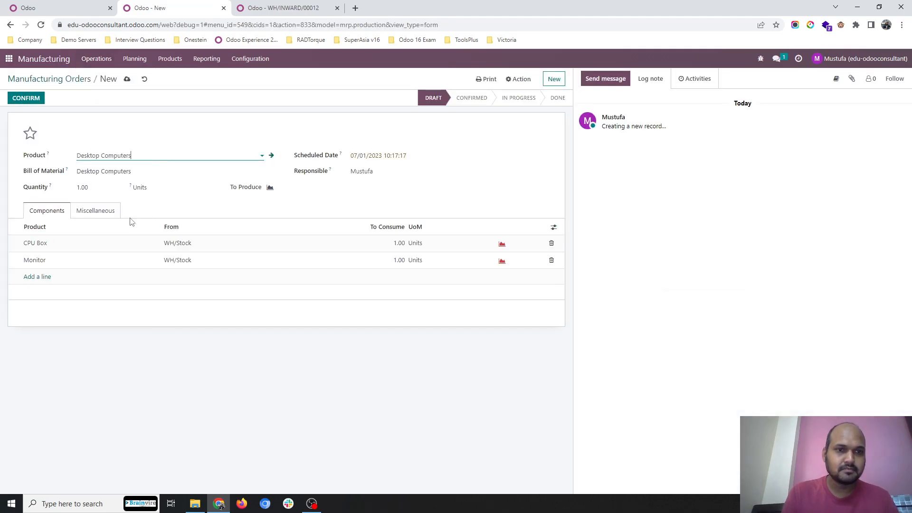
click(127, 79)
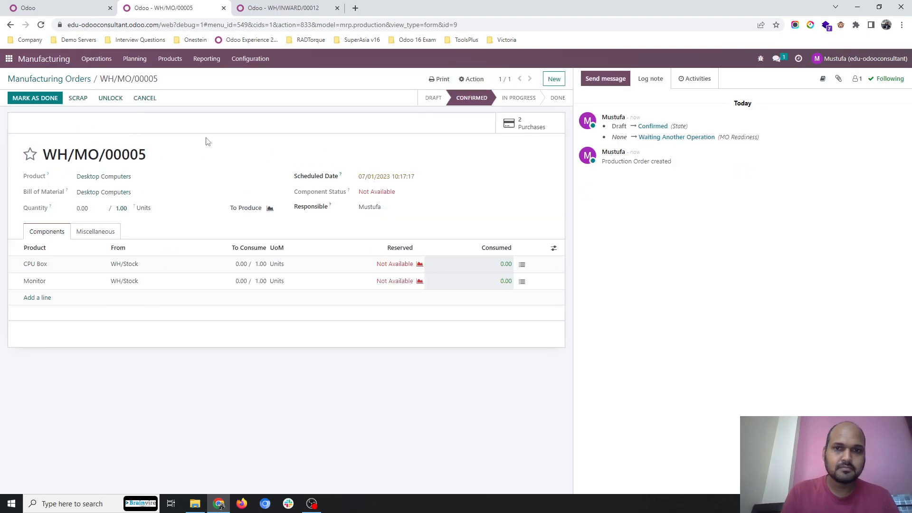
Step: Confirm the Computer Vendor purchase order generated from the manufacturing order, then receive the Monitor and validate its receipt
click(507, 123)
click(310, 136)
click(130, 99)
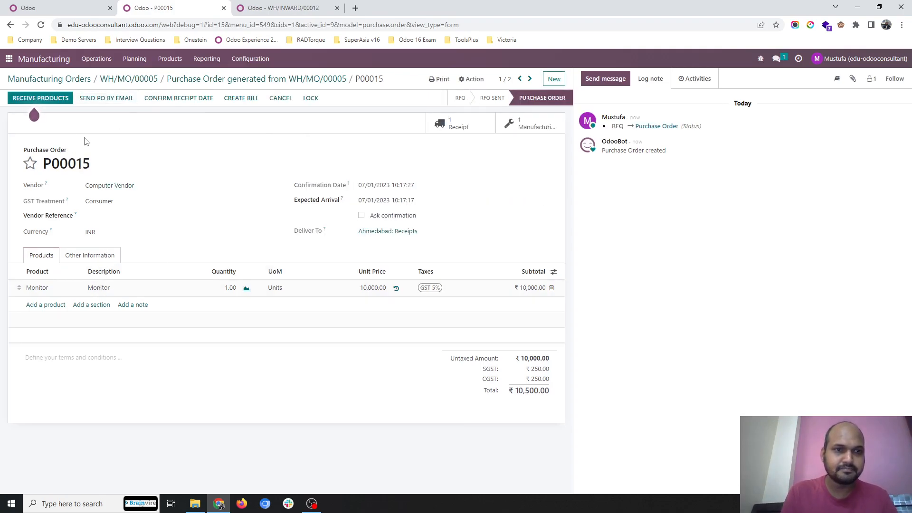
click(47, 98)
click(74, 108)
click(26, 107)
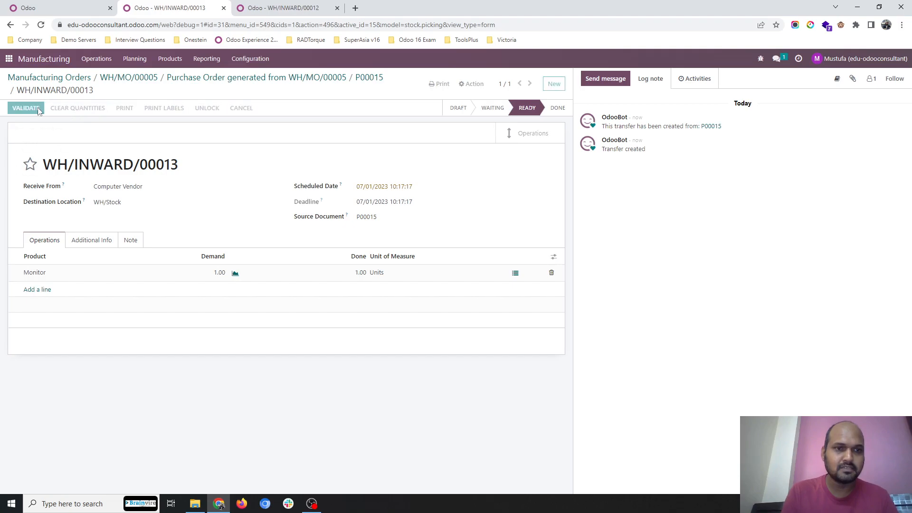
Step: Return to the generated purchase orders and confirm the CPU Vendor order for the CPU Box
click(236, 77)
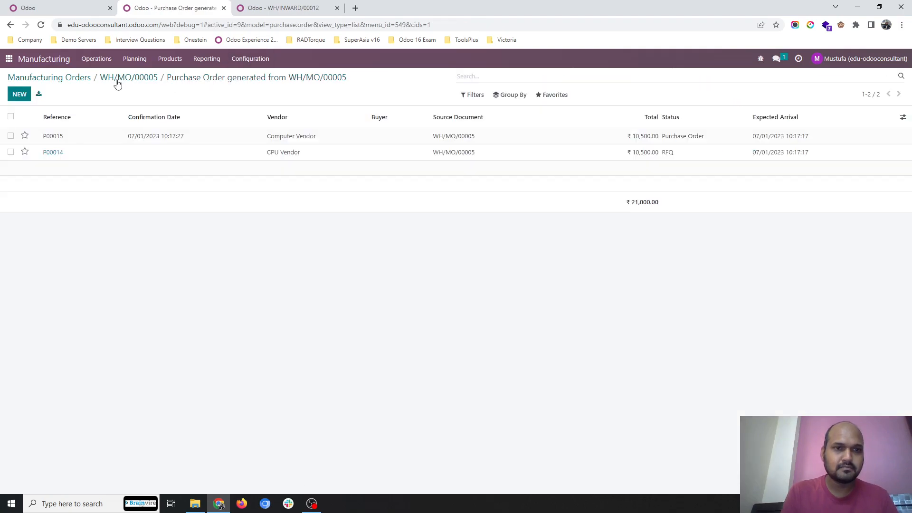
click(129, 163)
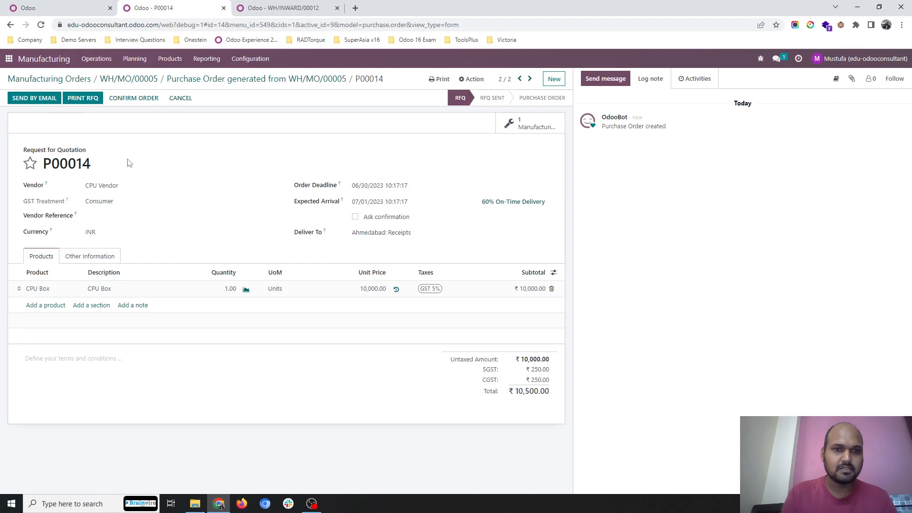
click(128, 103)
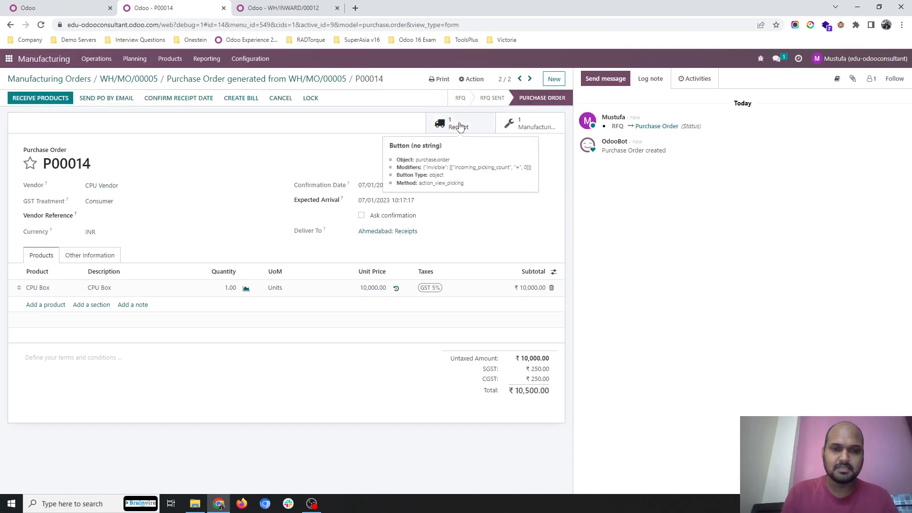
Step: In the Purchase app, open the new Component Vendor request for quotation for Cabinet and Processor and confirm the order
click(280, 9)
click(70, 59)
click(76, 79)
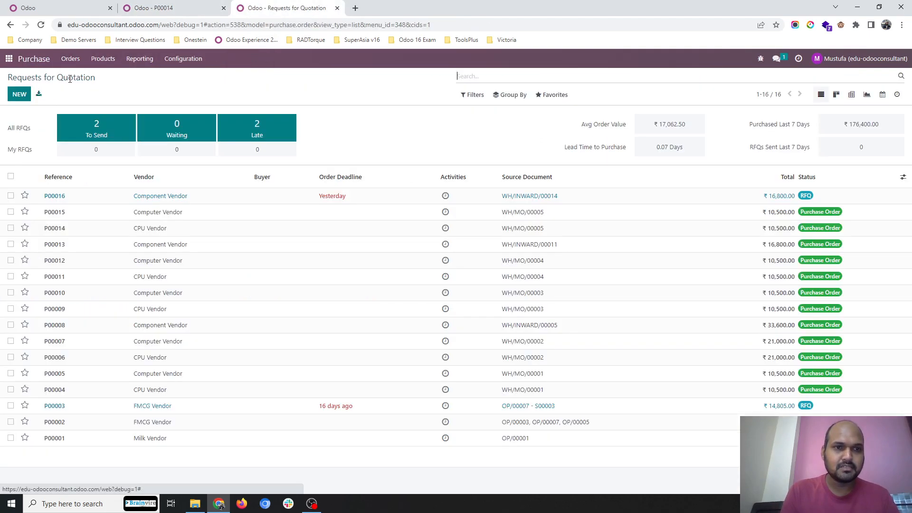
click(189, 195)
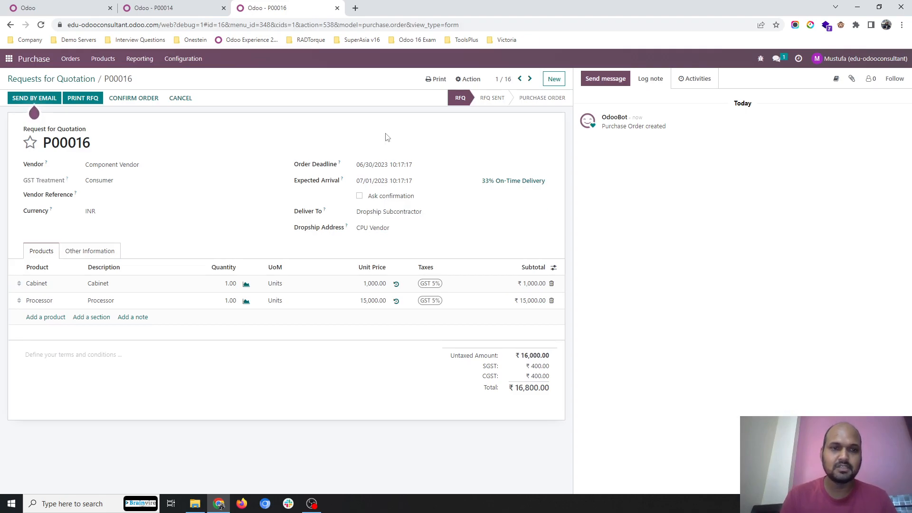
click(135, 97)
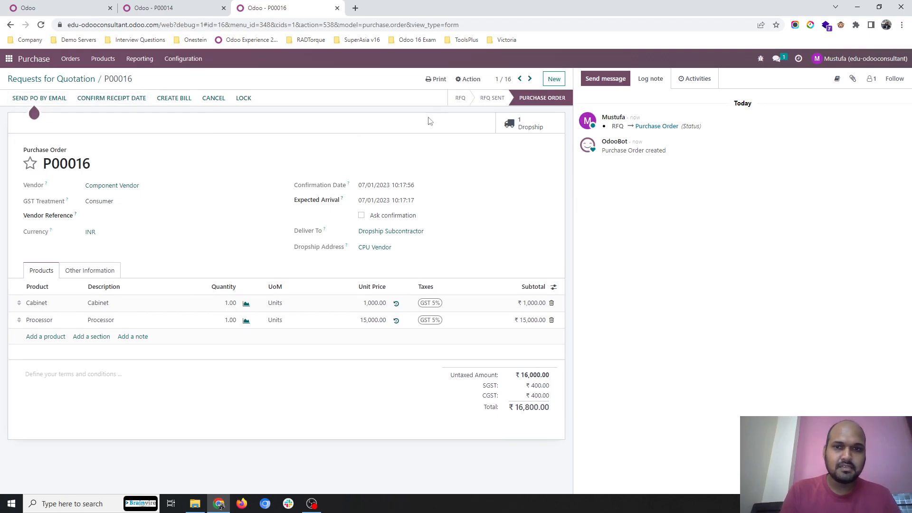
Step: Open the Component Vendor order's dropship transfer, validate the Cabinet and Processor delivery, and return to the requests for quotation
click(525, 126)
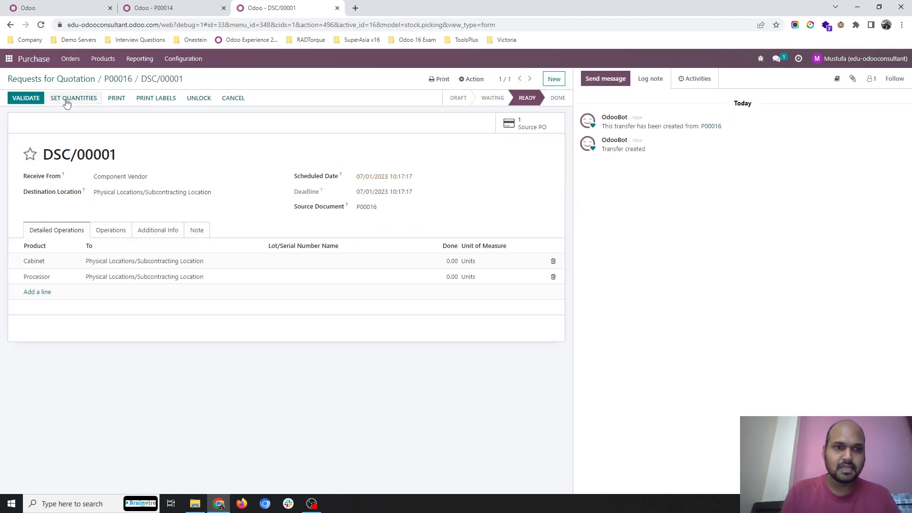
click(25, 98)
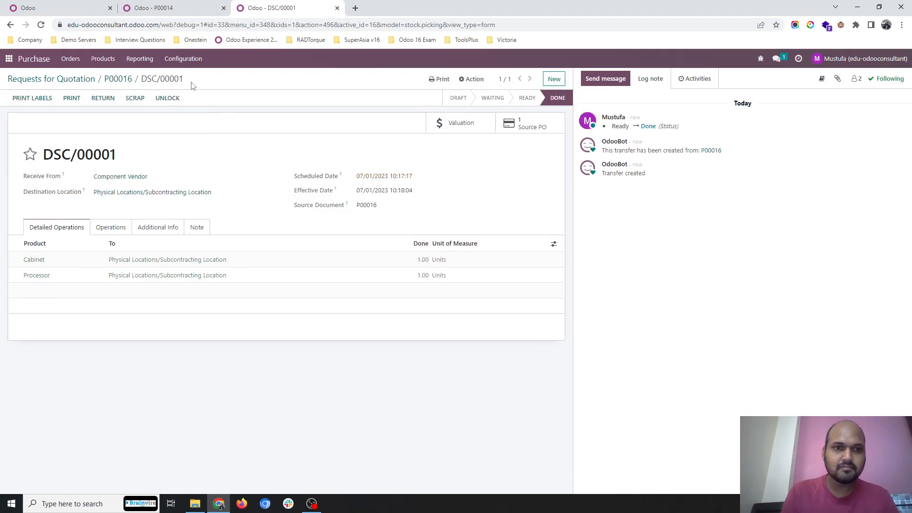
click(118, 78)
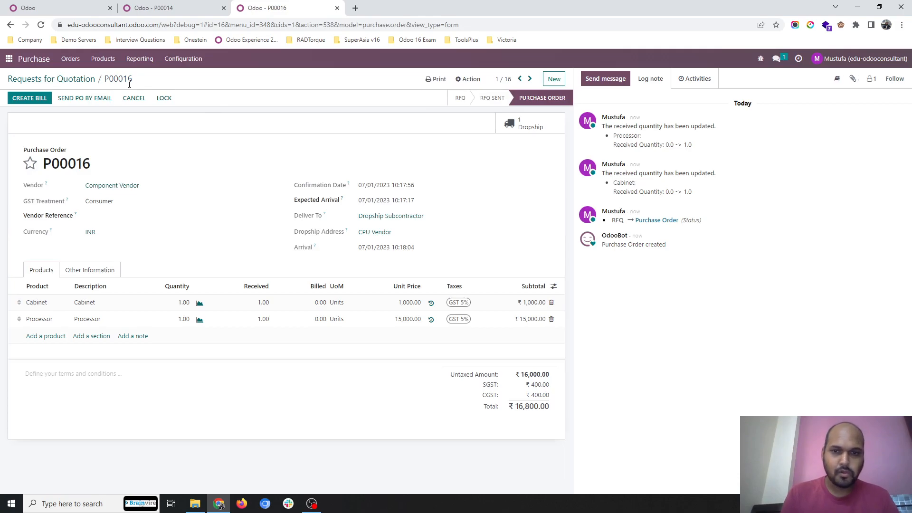
click(74, 80)
Step: Open the CPU Vendor order's receipt, record the Cabinet and Processor components for 1 CPU Box and validate the receipt
click(192, 9)
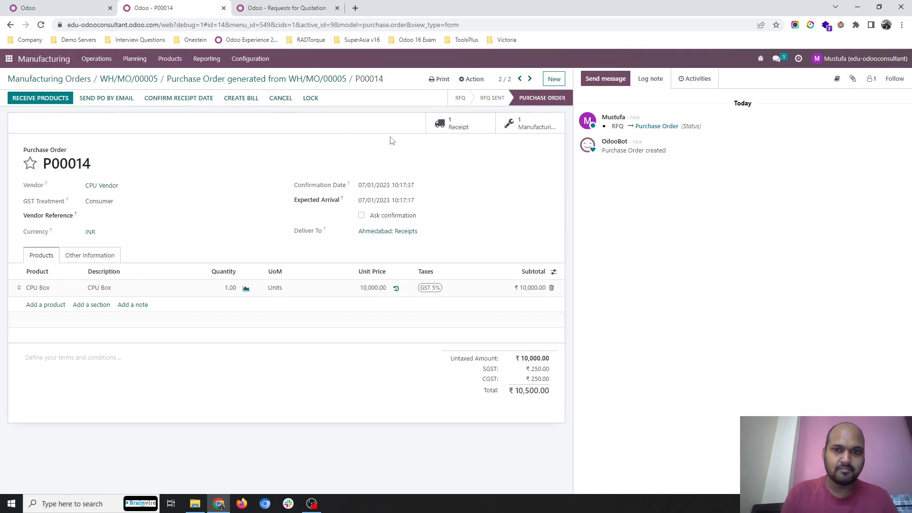
click(441, 131)
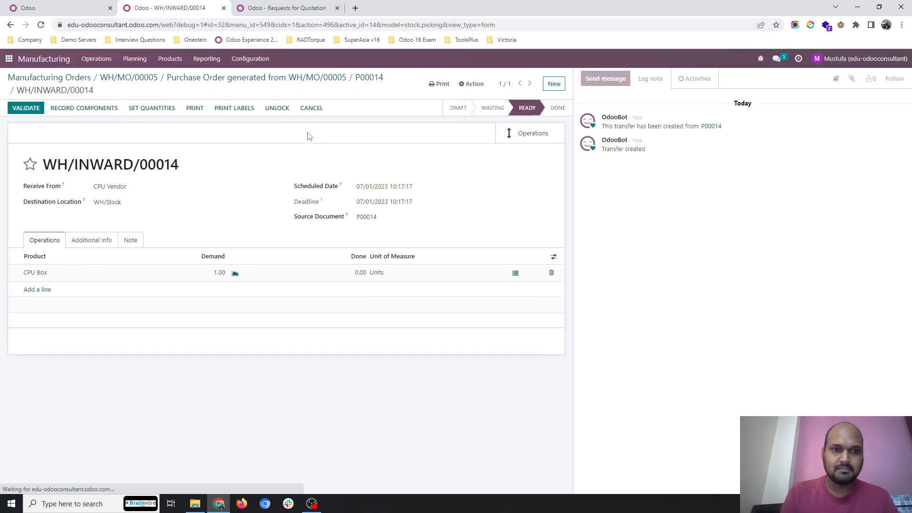
click(106, 109)
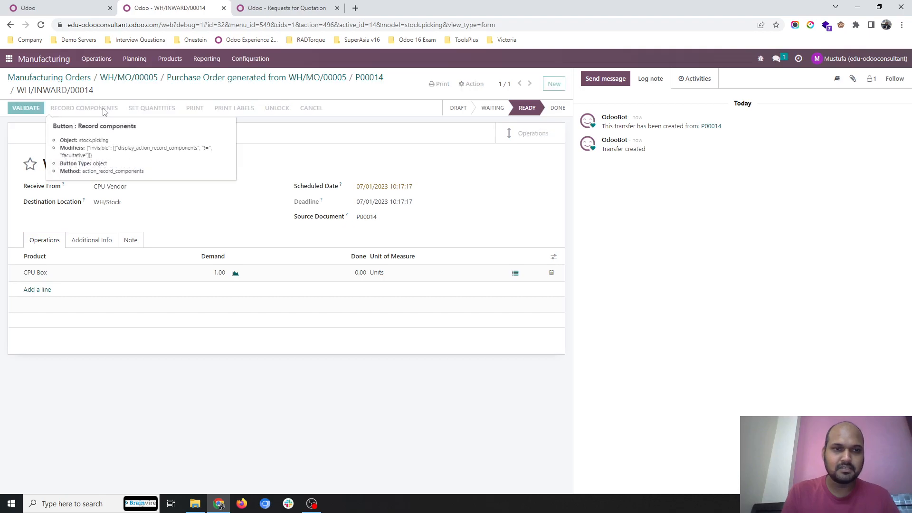
click(288, 120)
text(1)
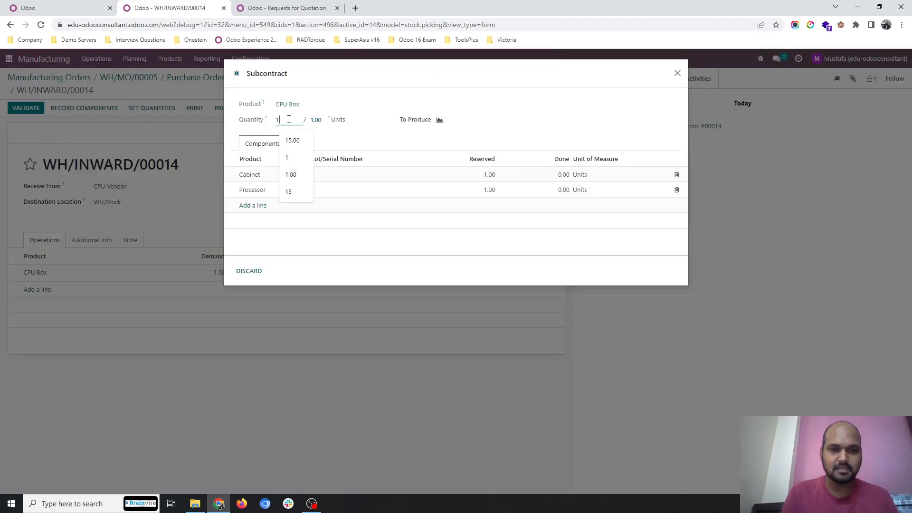
click(355, 136)
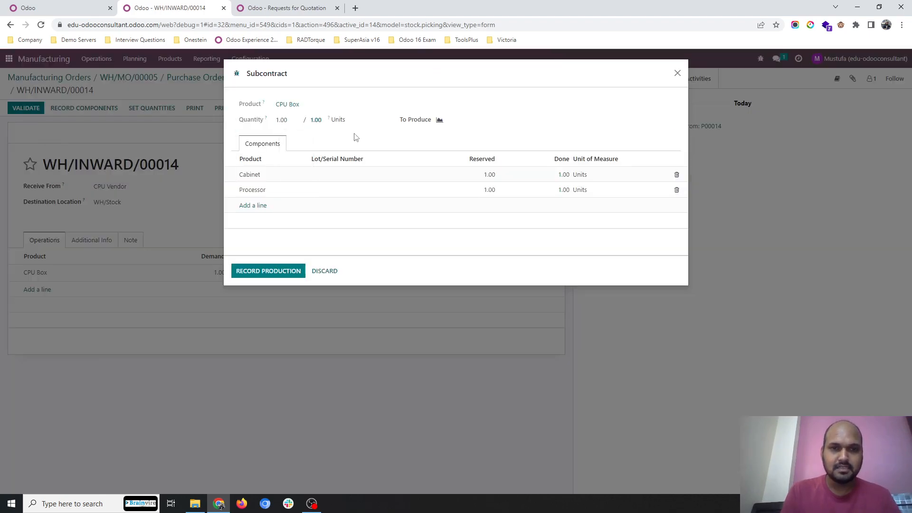
click(265, 272)
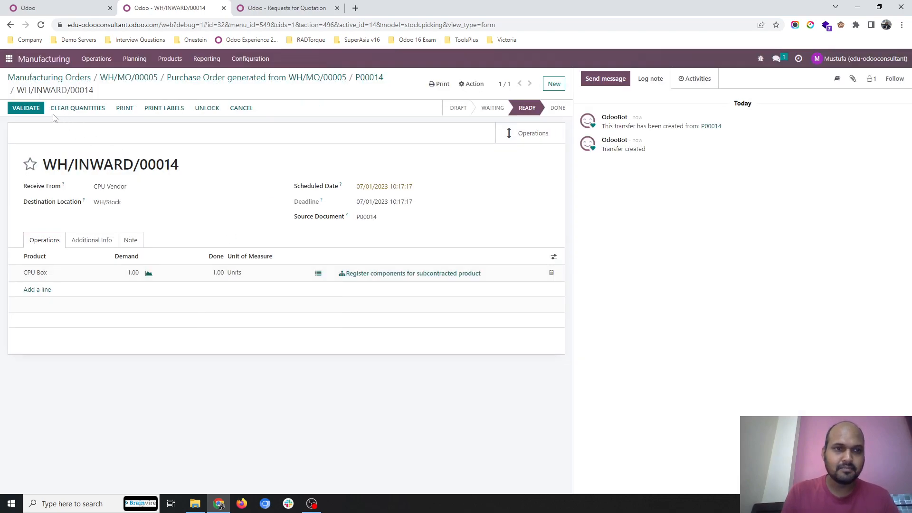
click(27, 109)
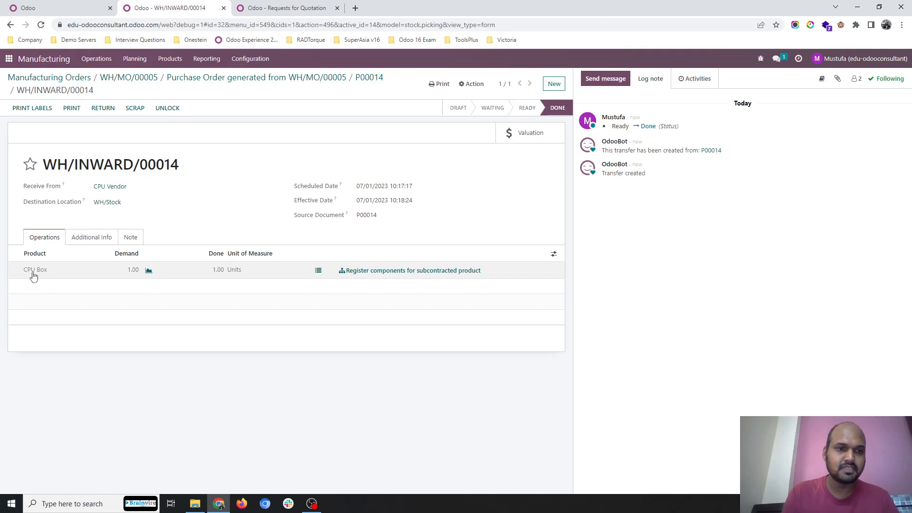
Step: Return to the Desktop Computers manufacturing order, set the produced quantity to 1, save it and mark it as done
click(311, 80)
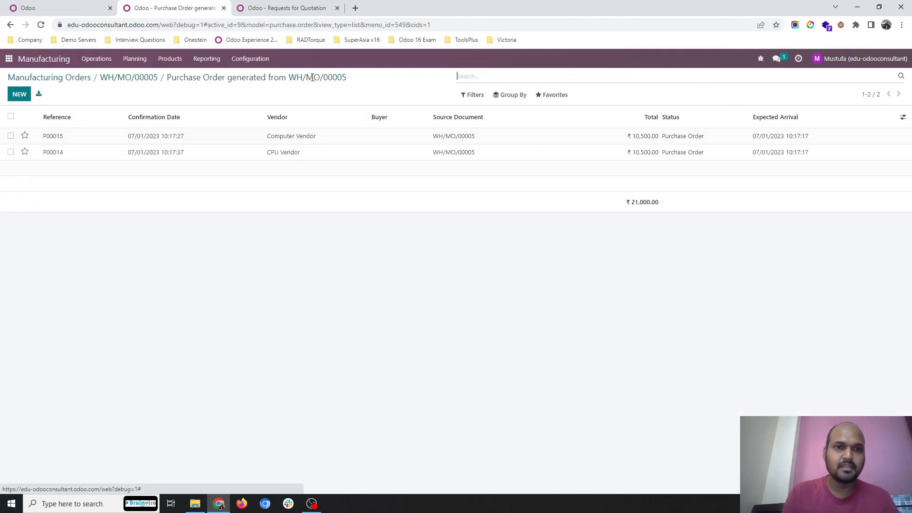
click(147, 78)
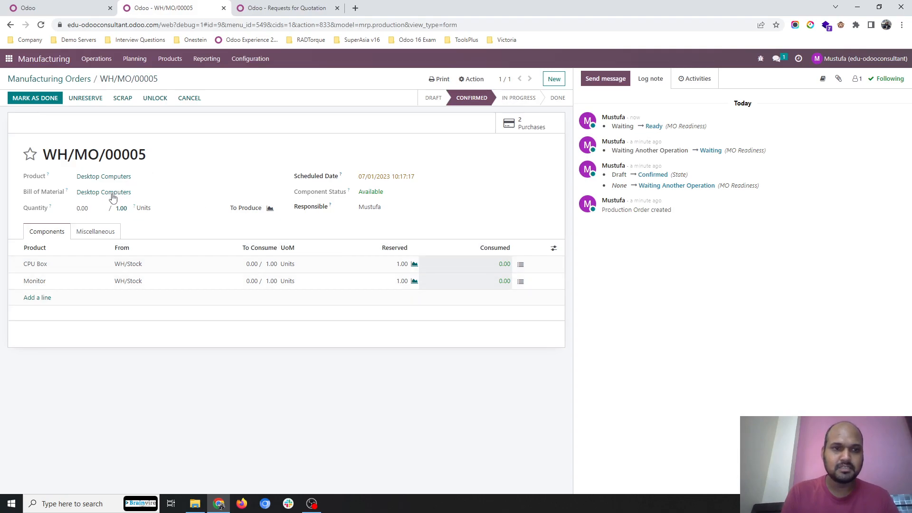
click(101, 208)
text(1)
click(244, 150)
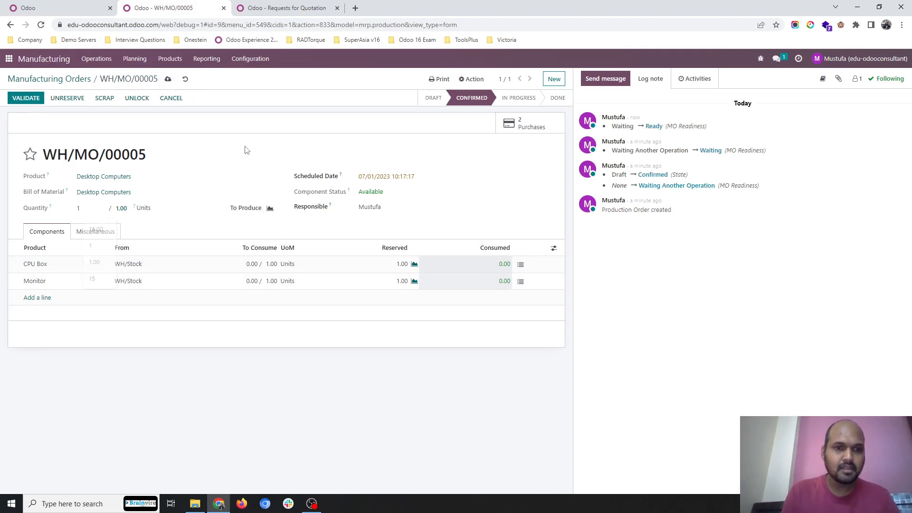
click(168, 79)
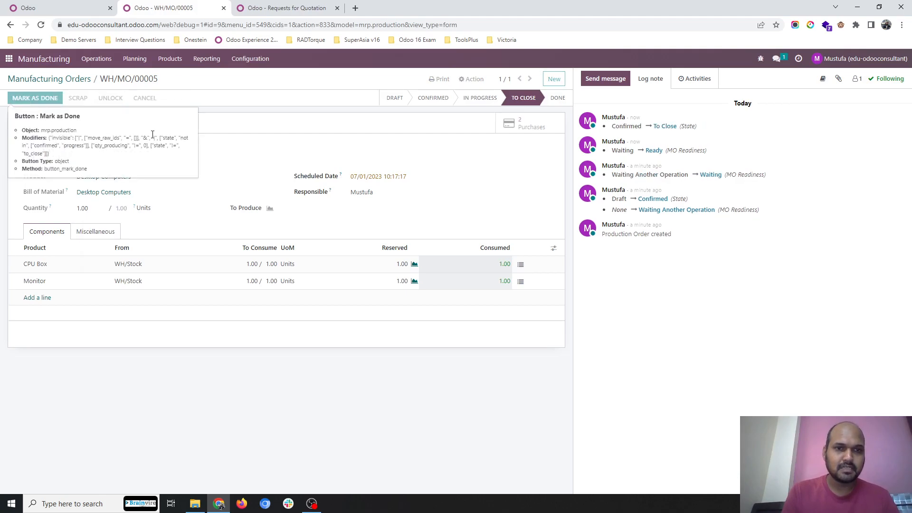
click(25, 100)
Step: Open the Cabinet product's inventory settings to review its enabled routes
click(87, 82)
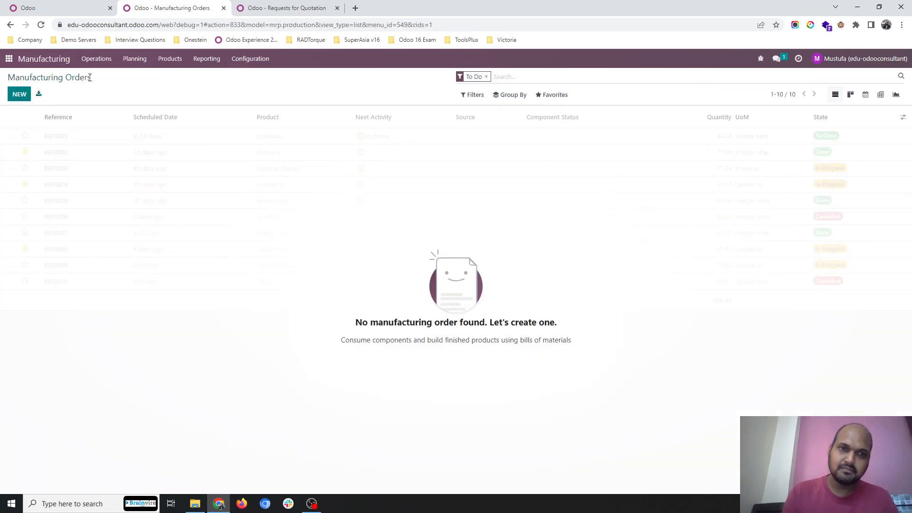
click(172, 60)
click(171, 76)
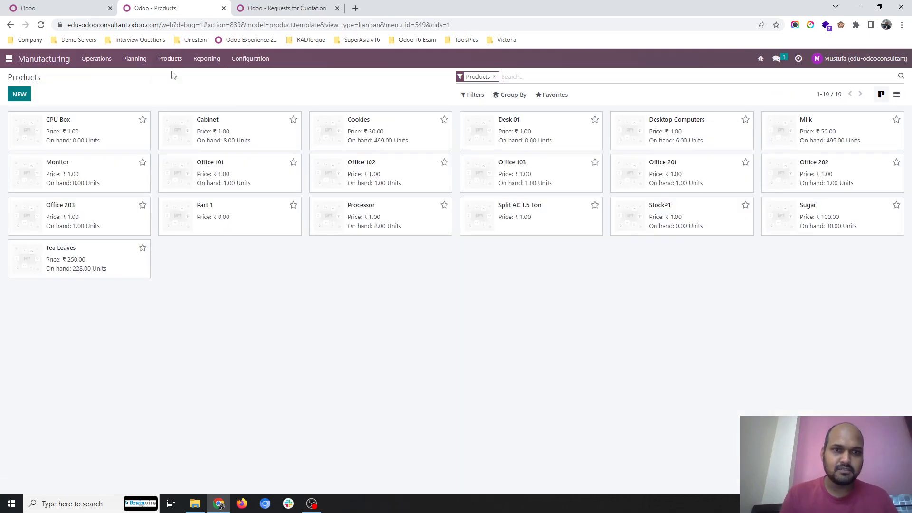
click(243, 124)
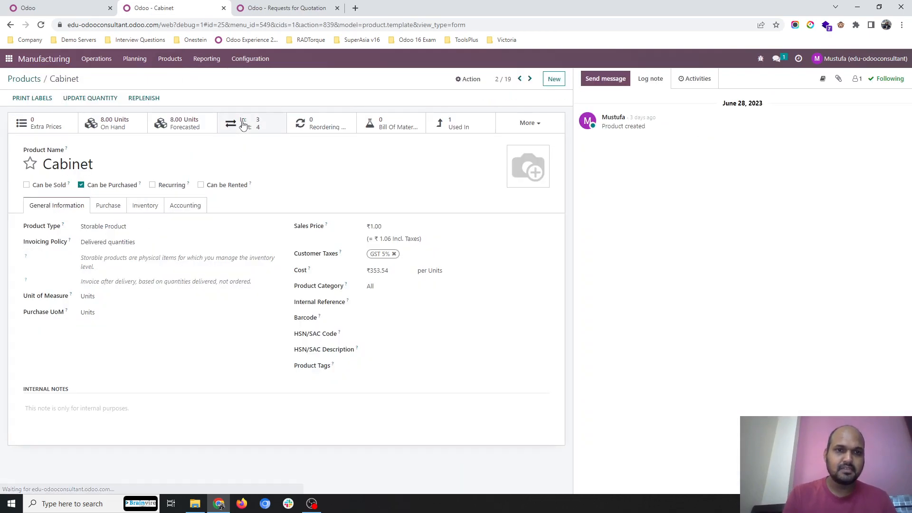
click(145, 207)
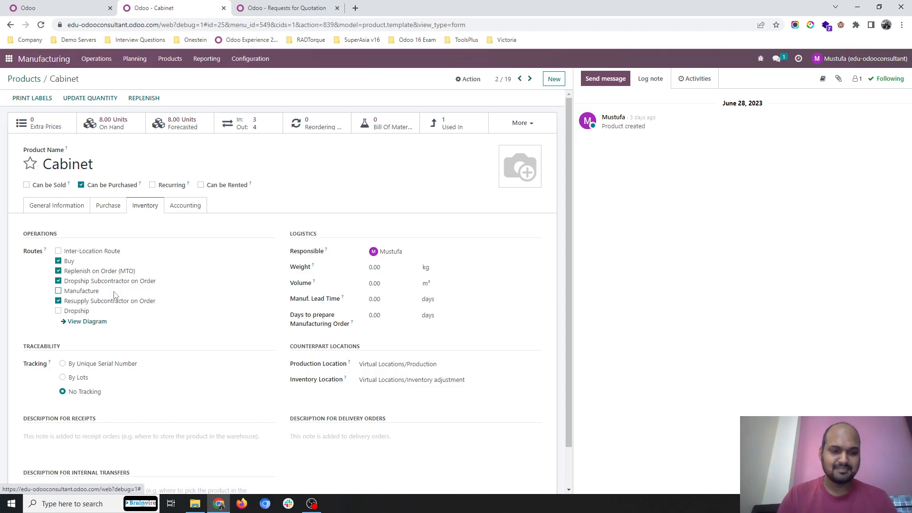
key(shift+alt+Print)
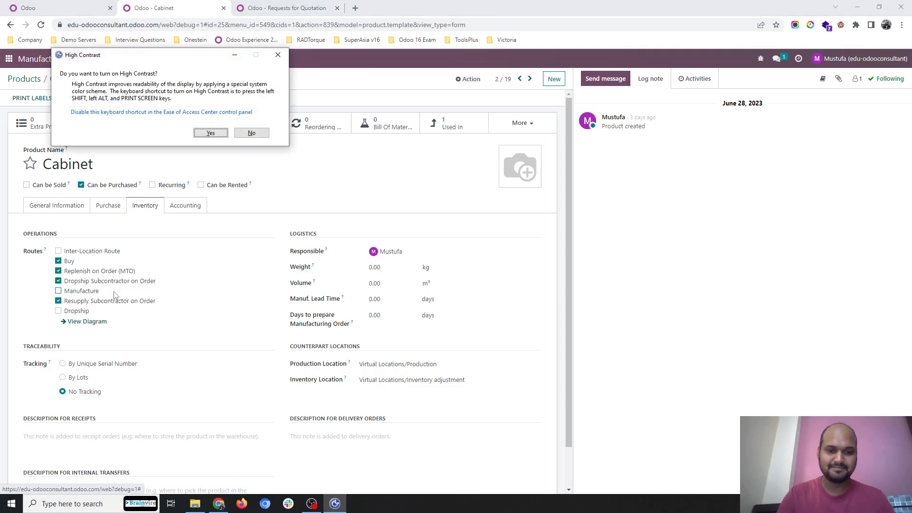